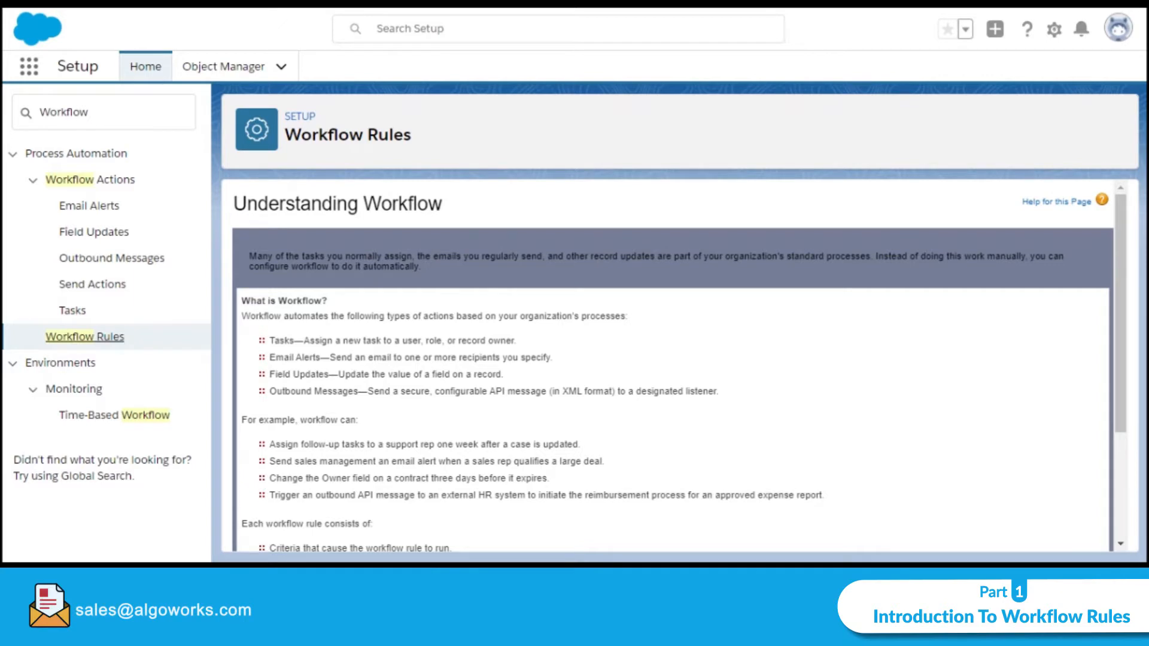
# Start a new workflow rule from the Workflow Rules page and choose Account as the object it applies to.
pyautogui.scroll(-3, 670, 364)
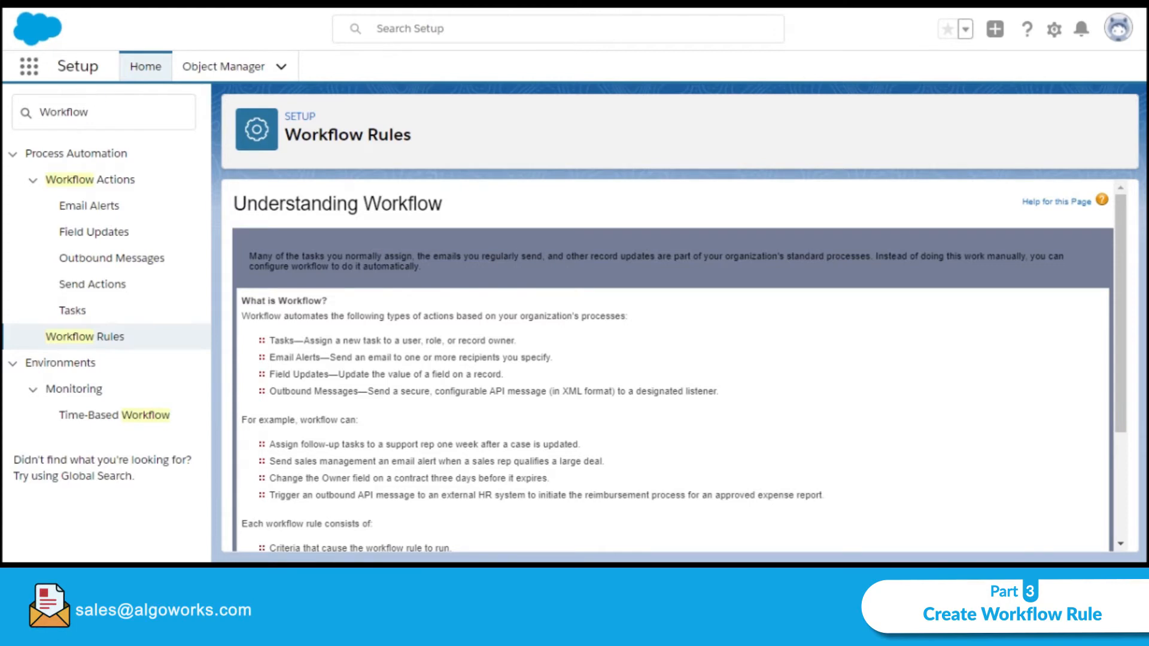
pyautogui.click(88, 112)
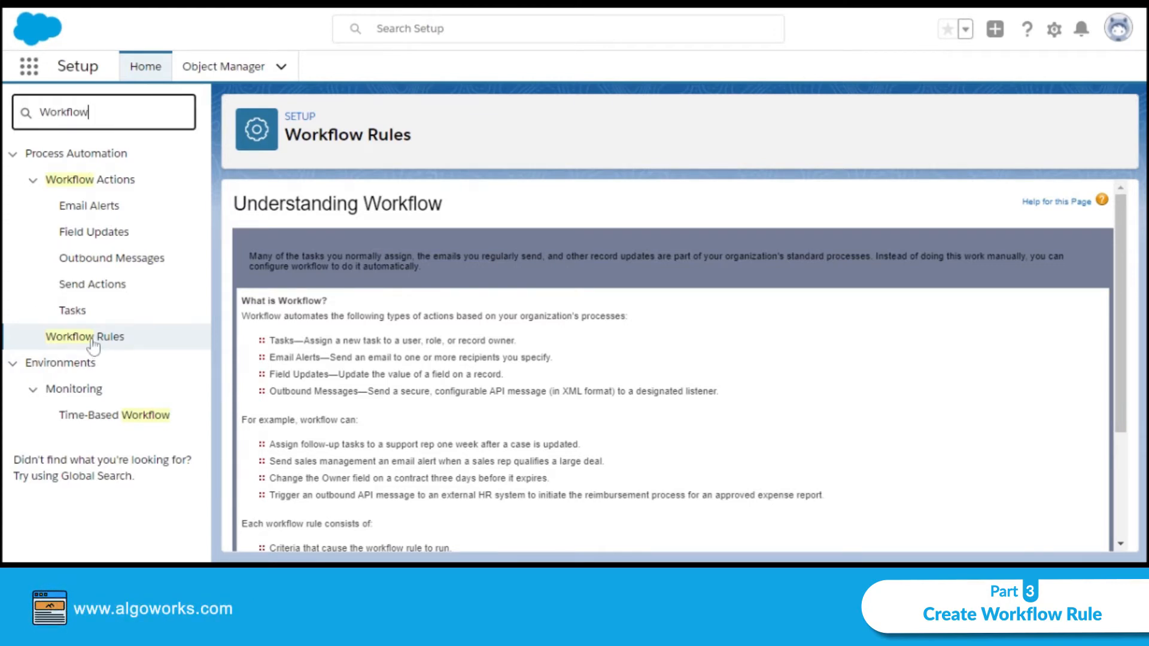
pyautogui.scroll(-3, 970, 315)
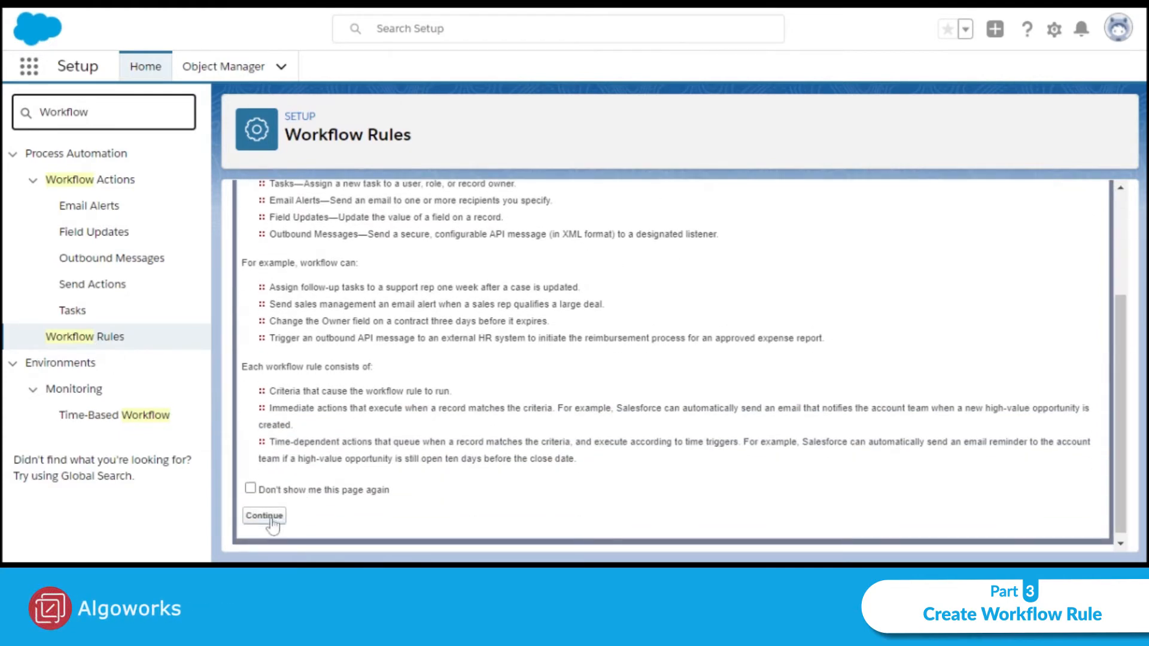
pyautogui.click(270, 519)
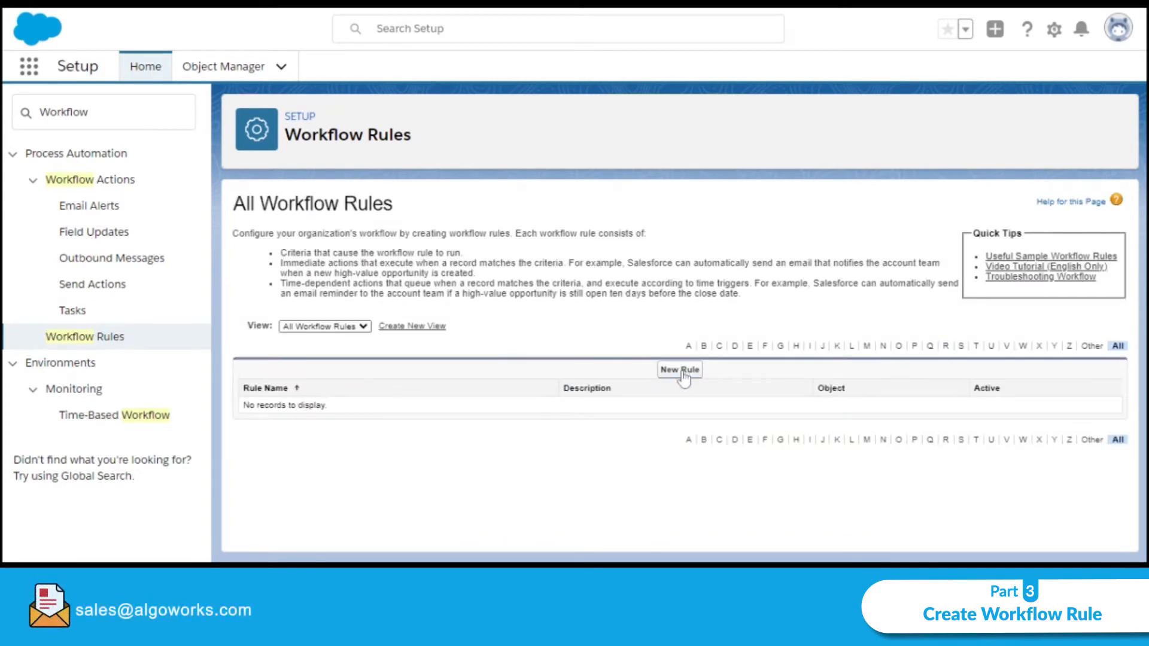
pyautogui.click(682, 370)
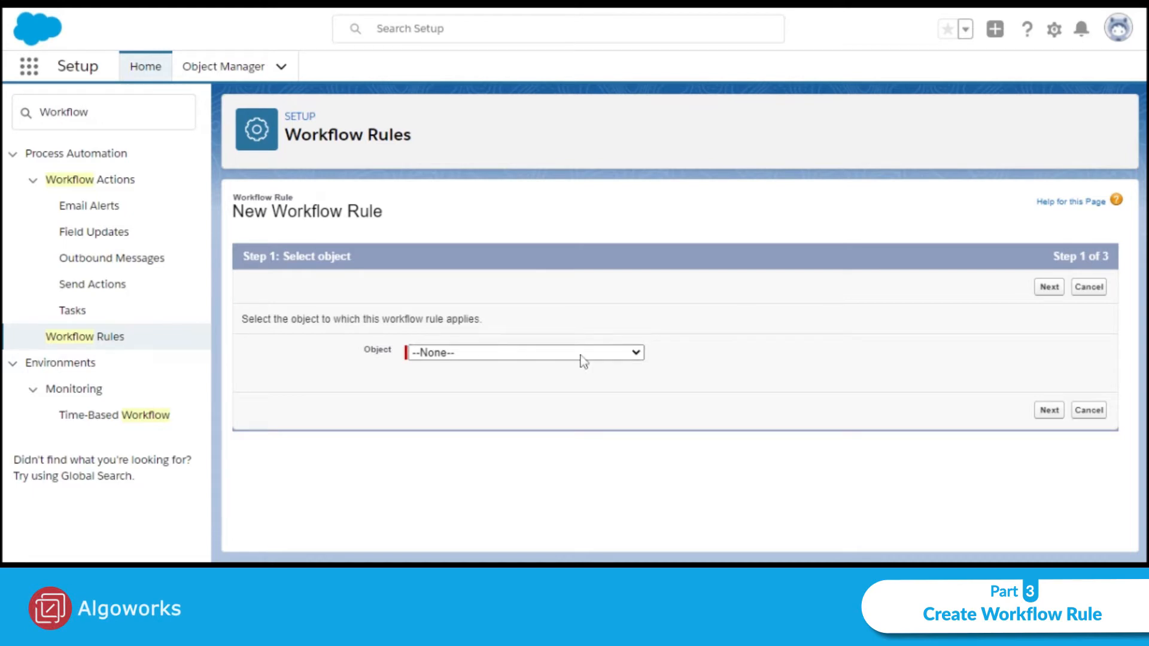
pyautogui.click(645, 74)
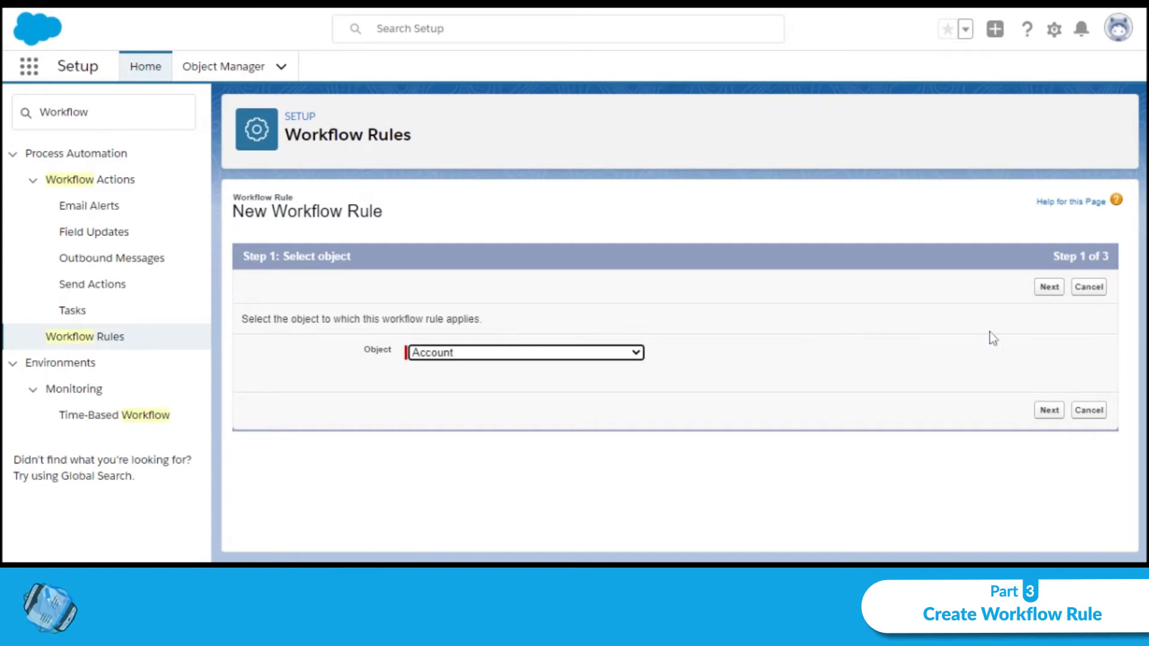
pyautogui.click(1048, 288)
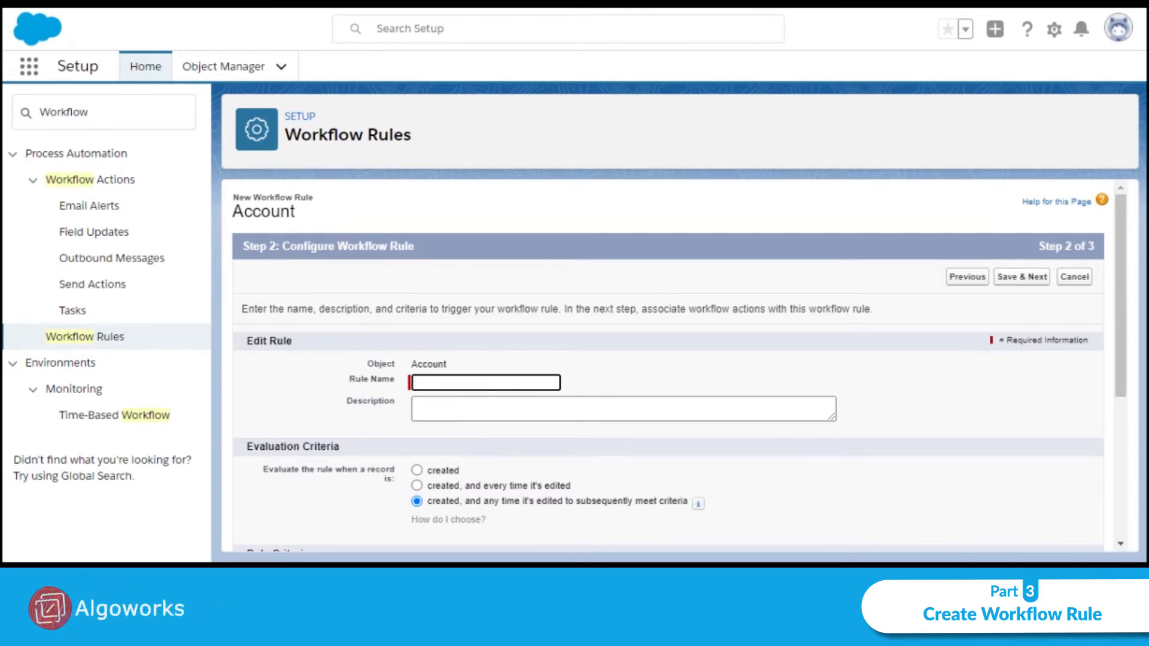
# Name the new workflow rule AccountVerification.
pyautogui.write('AccountVeri')
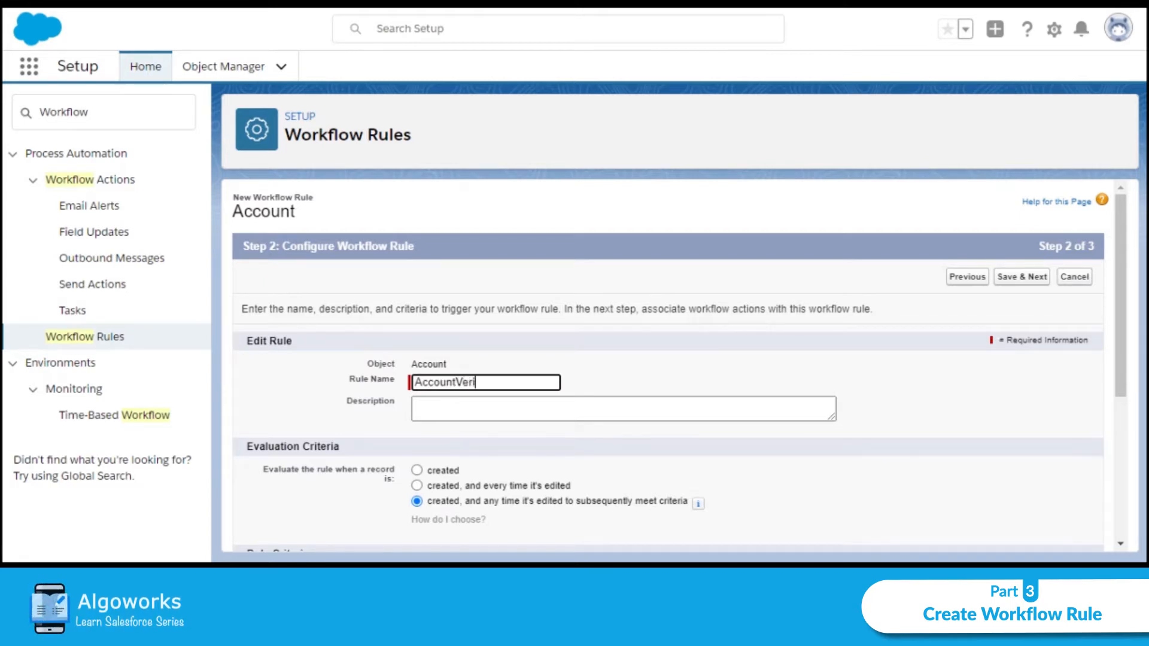
pyautogui.write('fication')
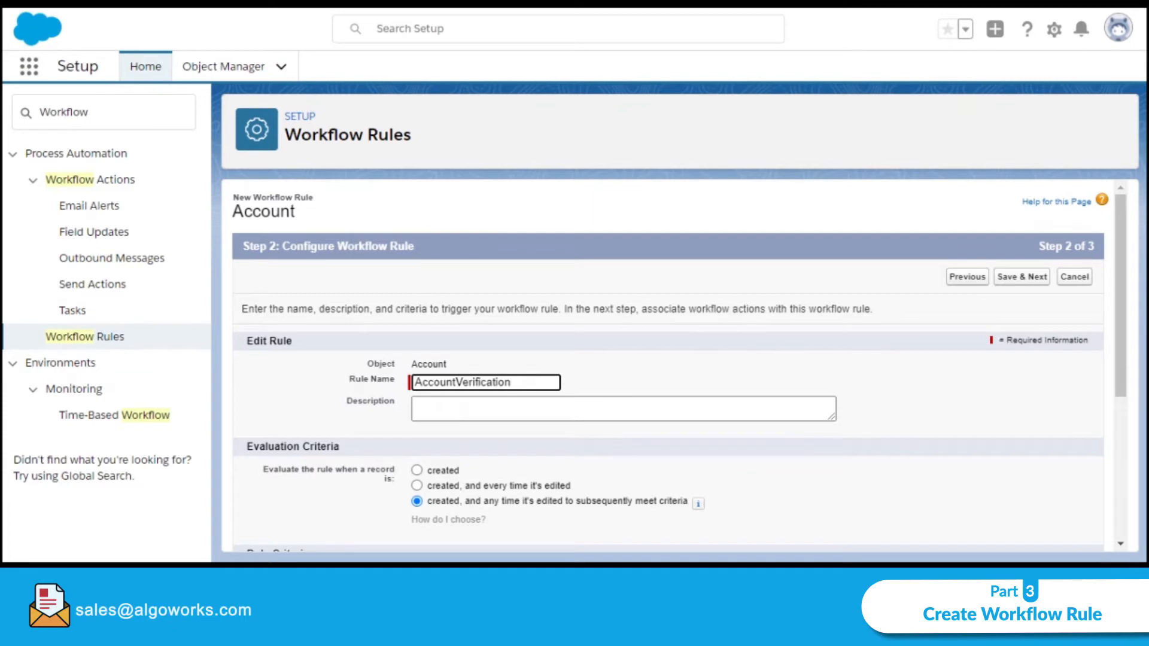
pyautogui.click(604, 477)
# Define the first rule criterion as Account: Account Name not equal to, with its value left blank.
pyautogui.scroll(-3, 605, 477)
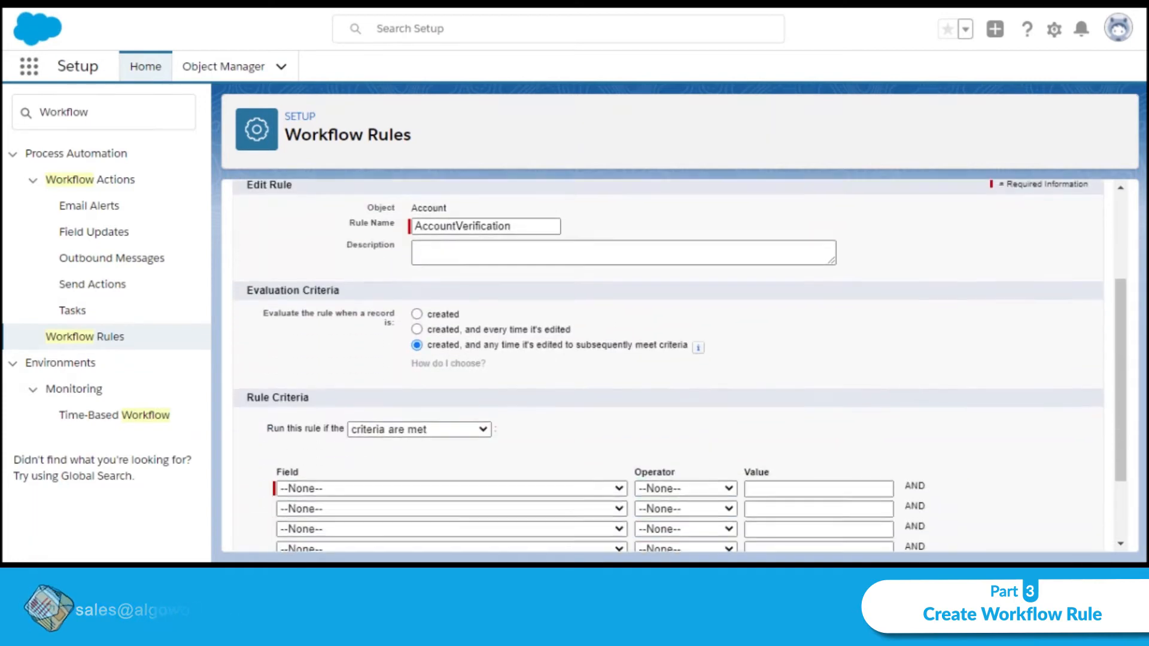
pyautogui.scroll(-2, 605, 477)
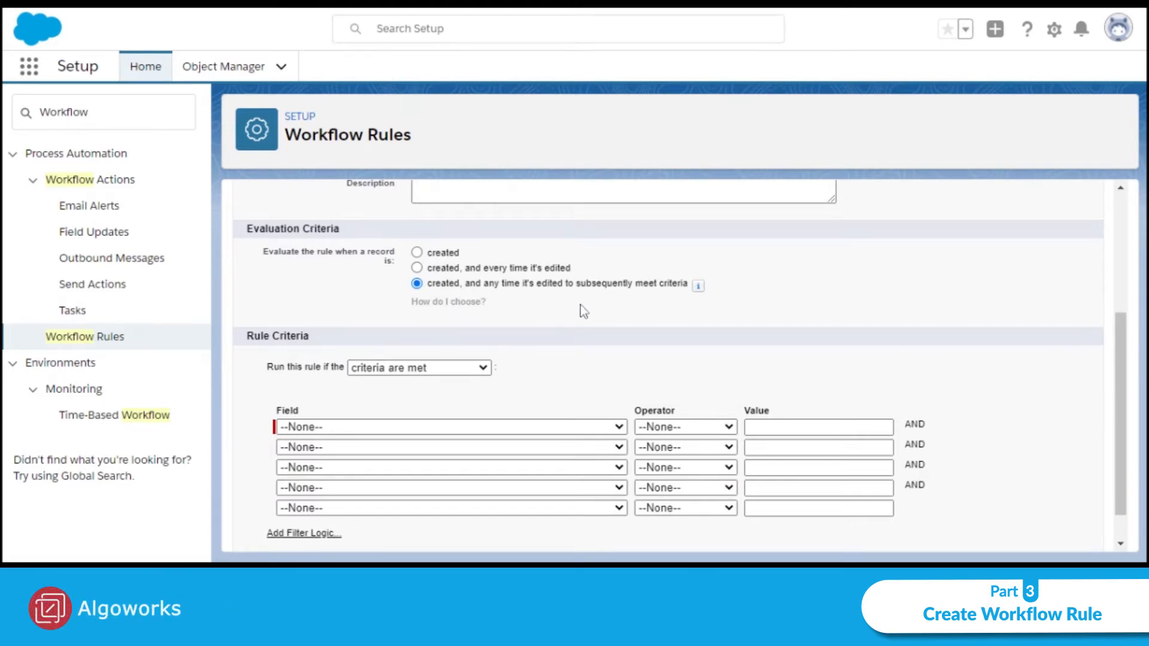
pyautogui.scroll(-1, 599, 395)
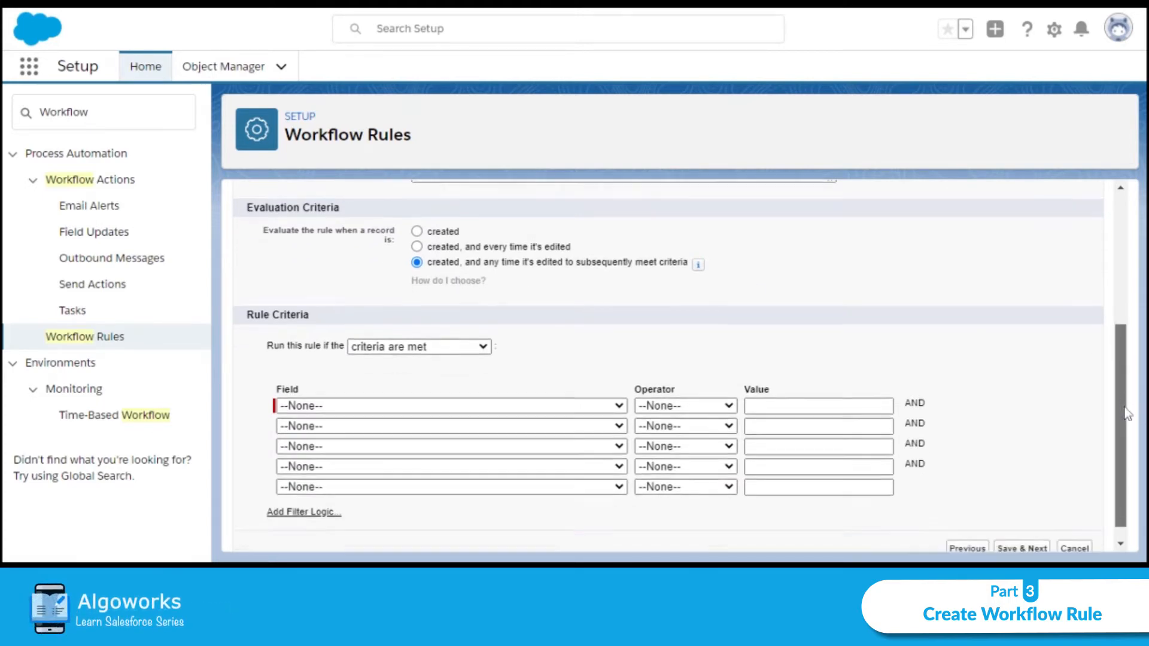
pyautogui.click(412, 390)
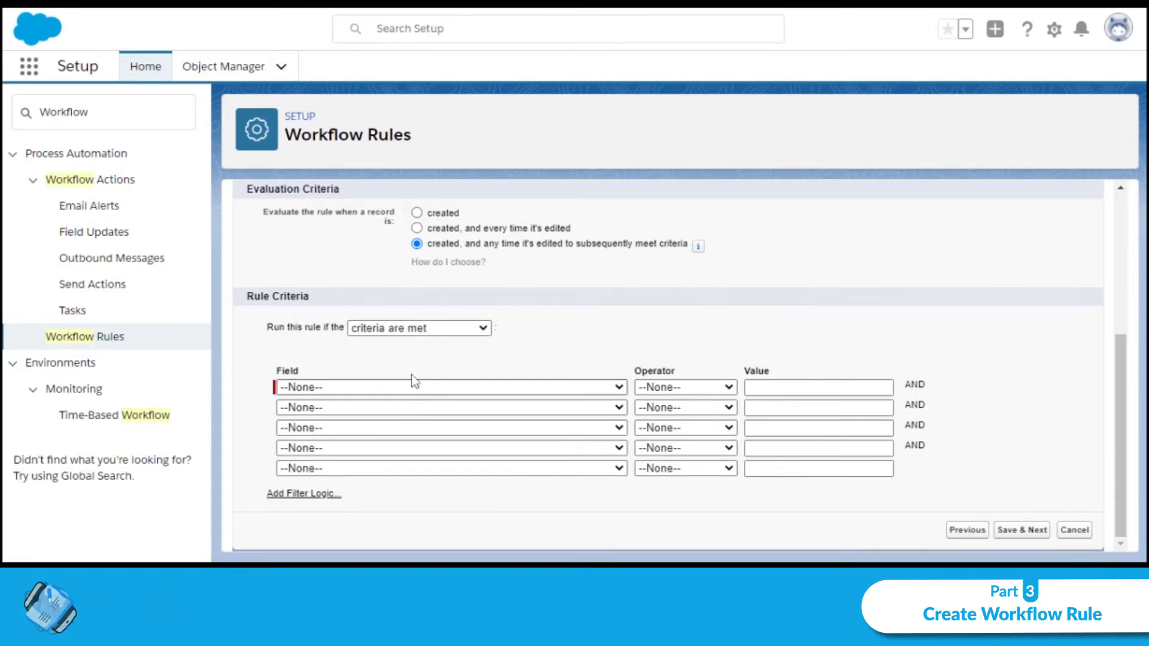
pyautogui.click(435, 88)
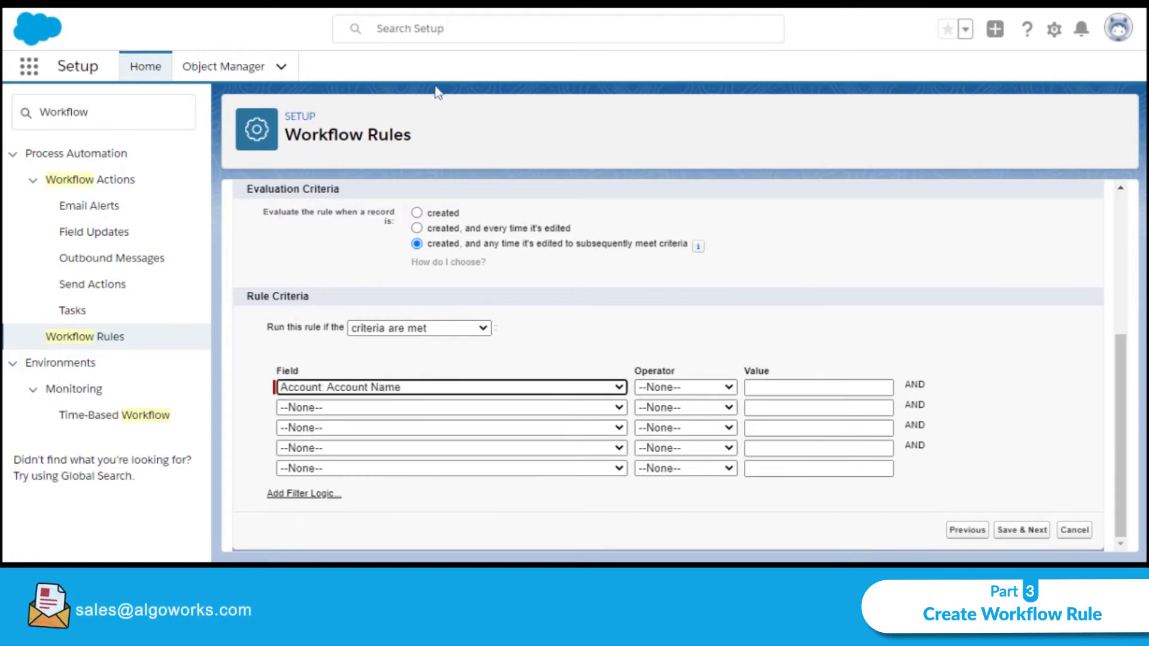
pyautogui.click(677, 391)
pyautogui.click(798, 246)
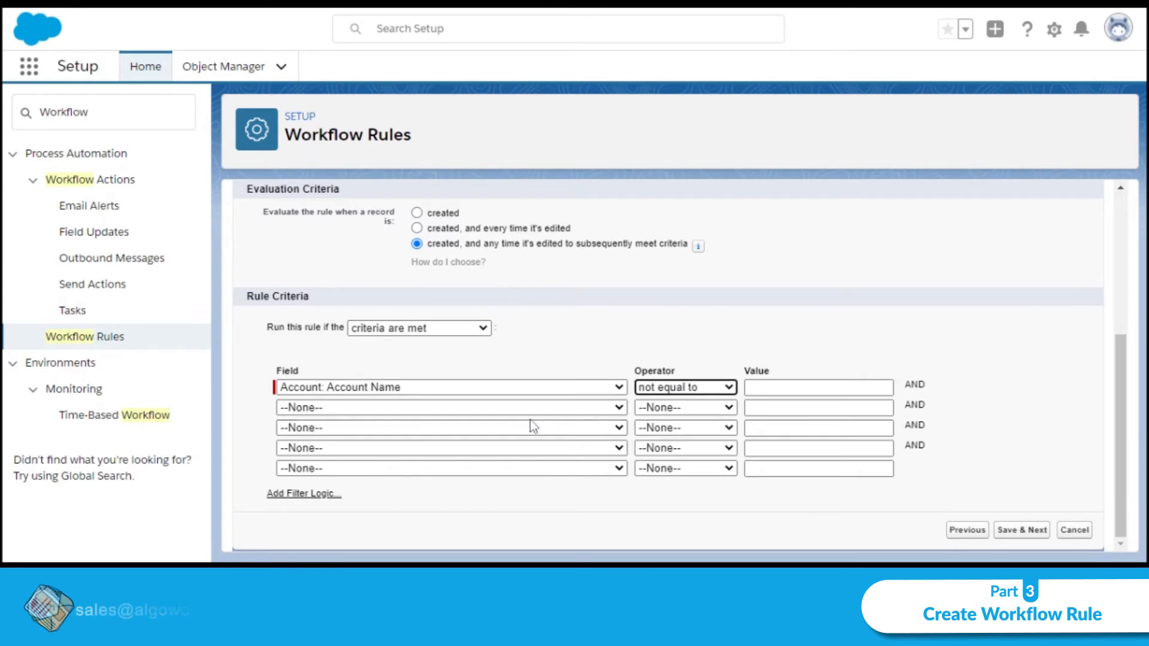
# Define the second rule criterion as Account: Industry equals Banking, and save the rule to continue to its workflow actions.
pyautogui.click(519, 406)
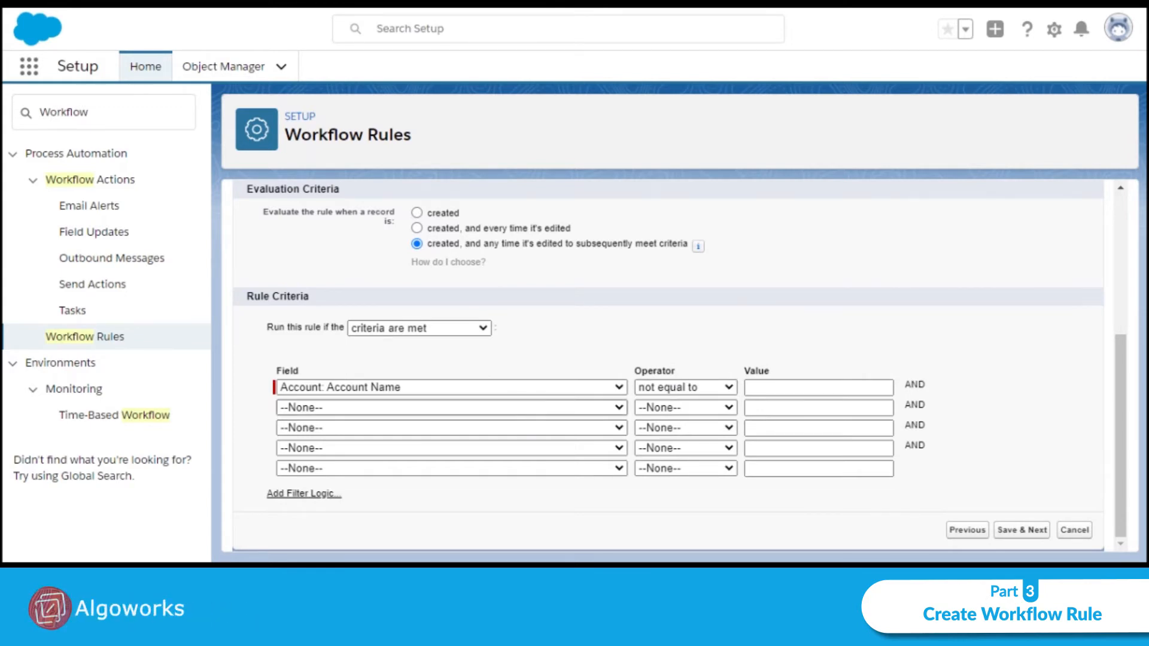
pyautogui.click(568, 247)
pyautogui.click(675, 406)
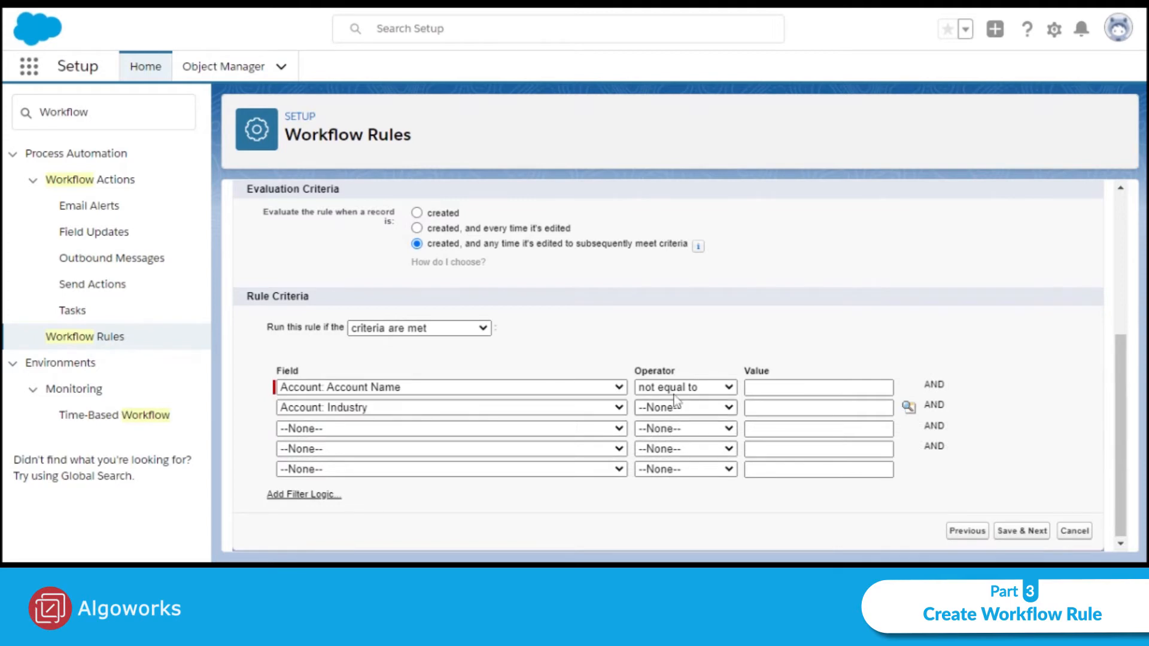
pyautogui.click(747, 262)
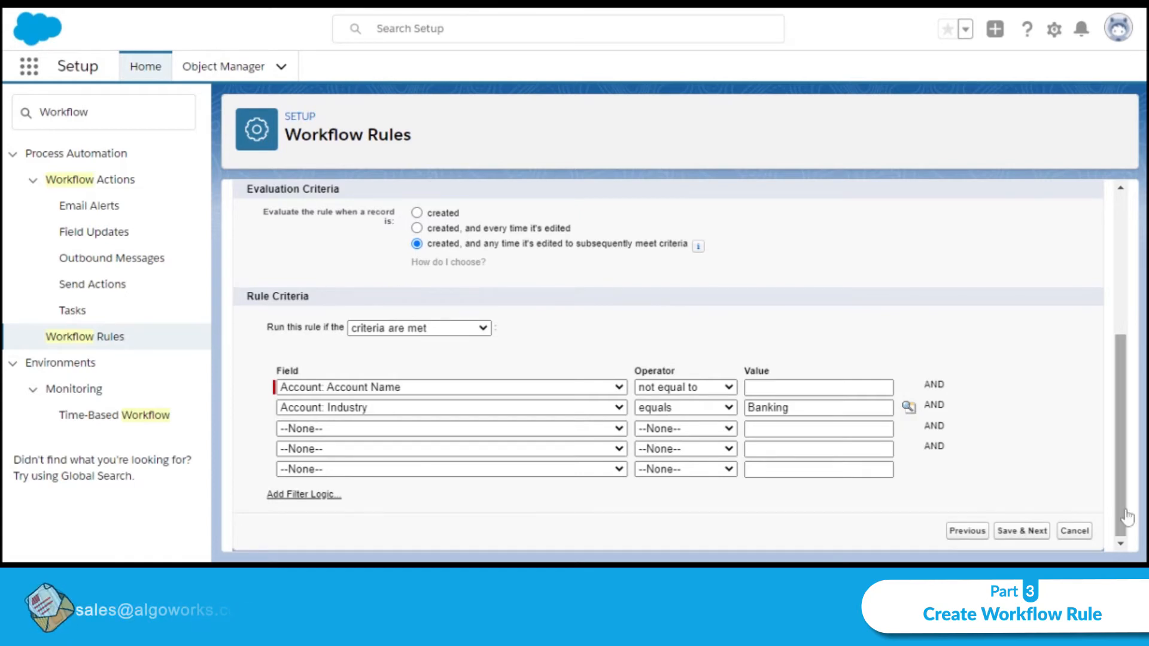
pyautogui.click(1018, 536)
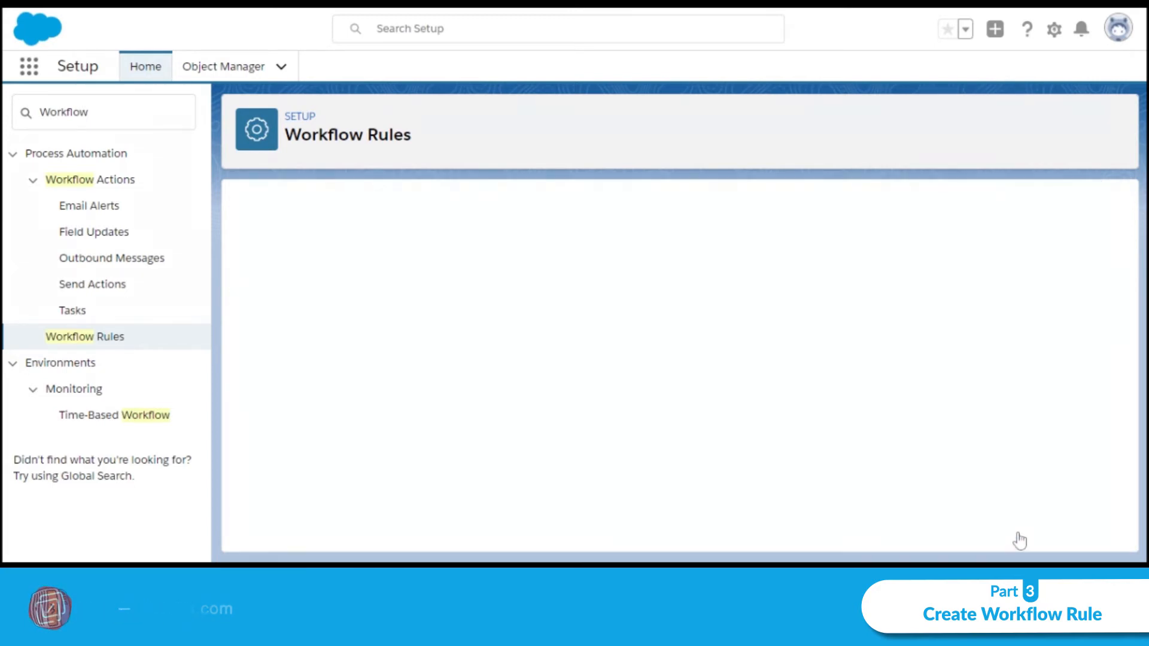
# Add a new task as an immediate workflow action of the rule and assign it to Account Owner.
pyautogui.scroll(-1, 800, 439)
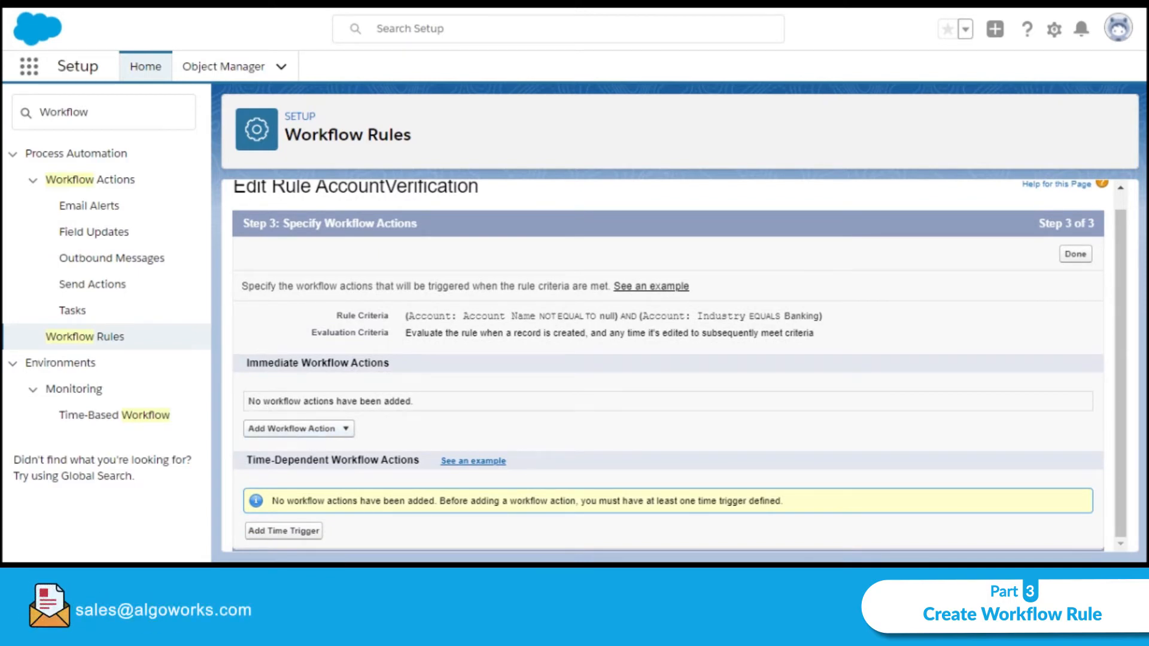
pyautogui.click(292, 428)
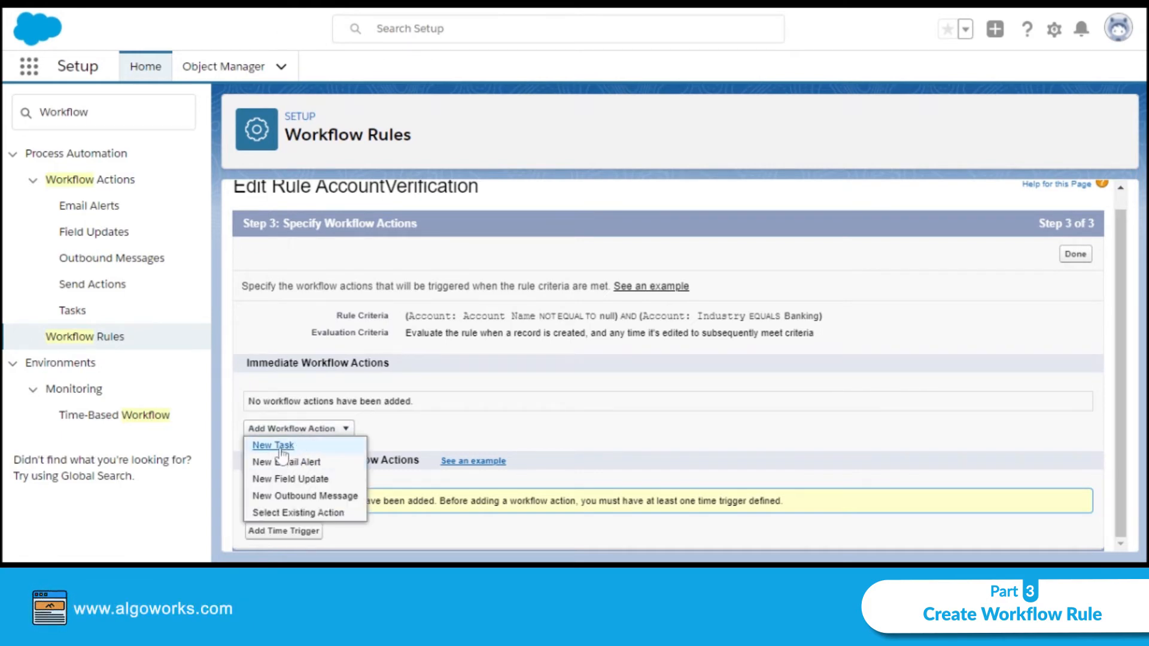
pyautogui.click(281, 451)
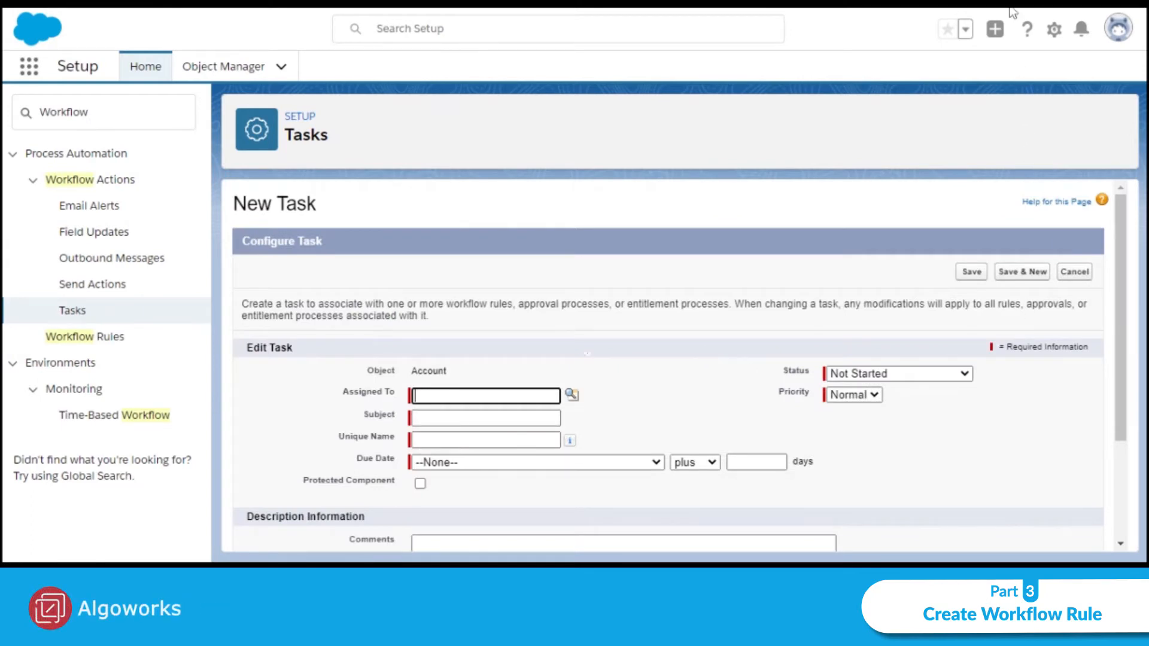
pyautogui.scroll(-3, 790, 195)
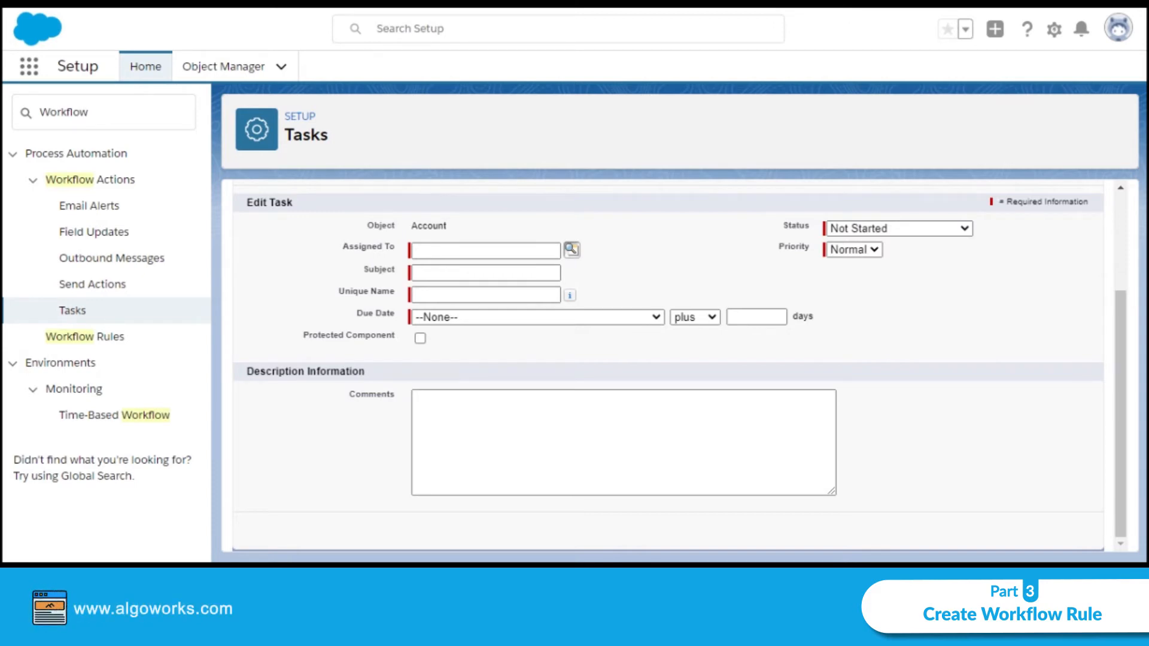
# Set the task's subject and unique name to VerificationForAccount and base its due date on Account: Created Date.
pyautogui.click(483, 274)
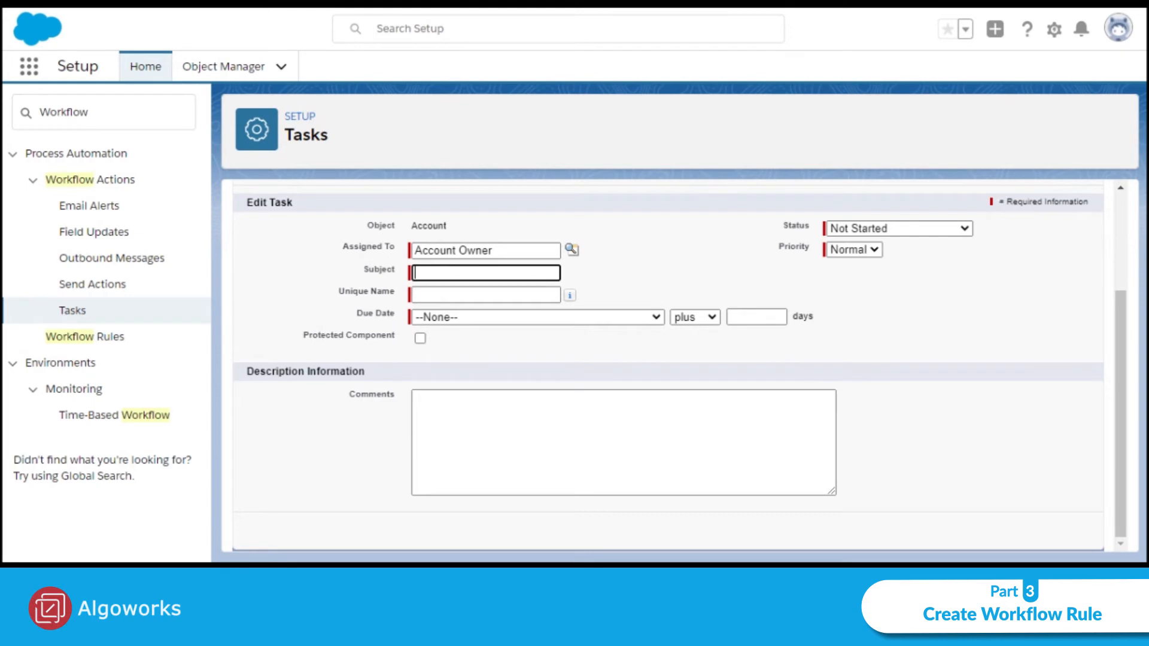
pyautogui.write('Ver')
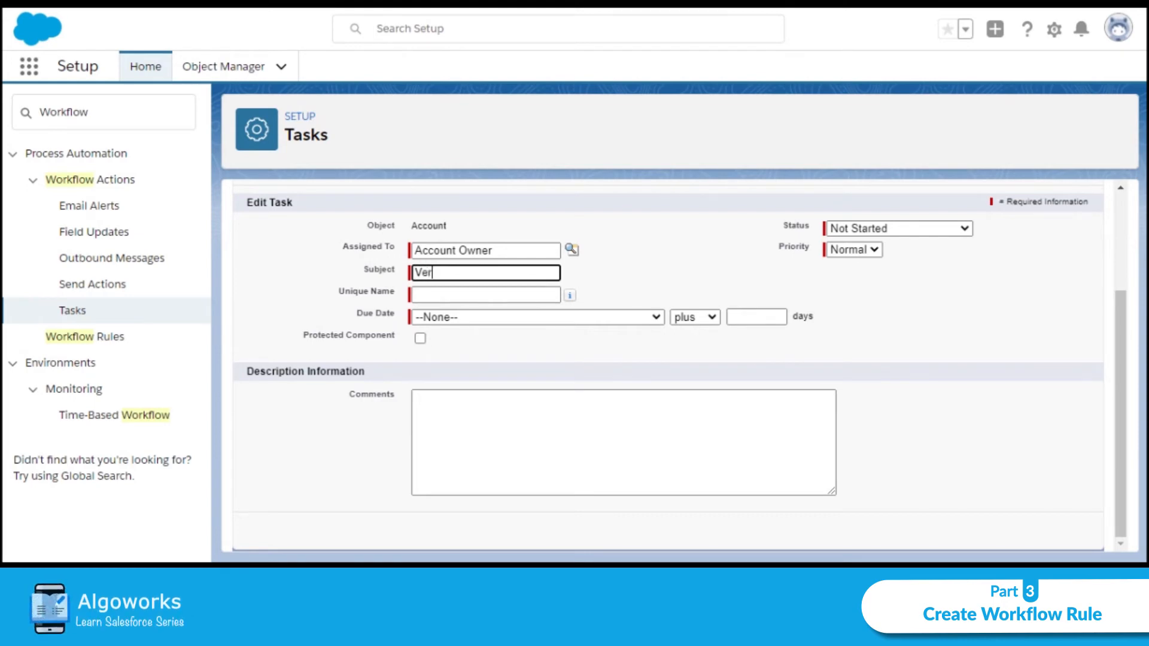
pyautogui.write('ificati')
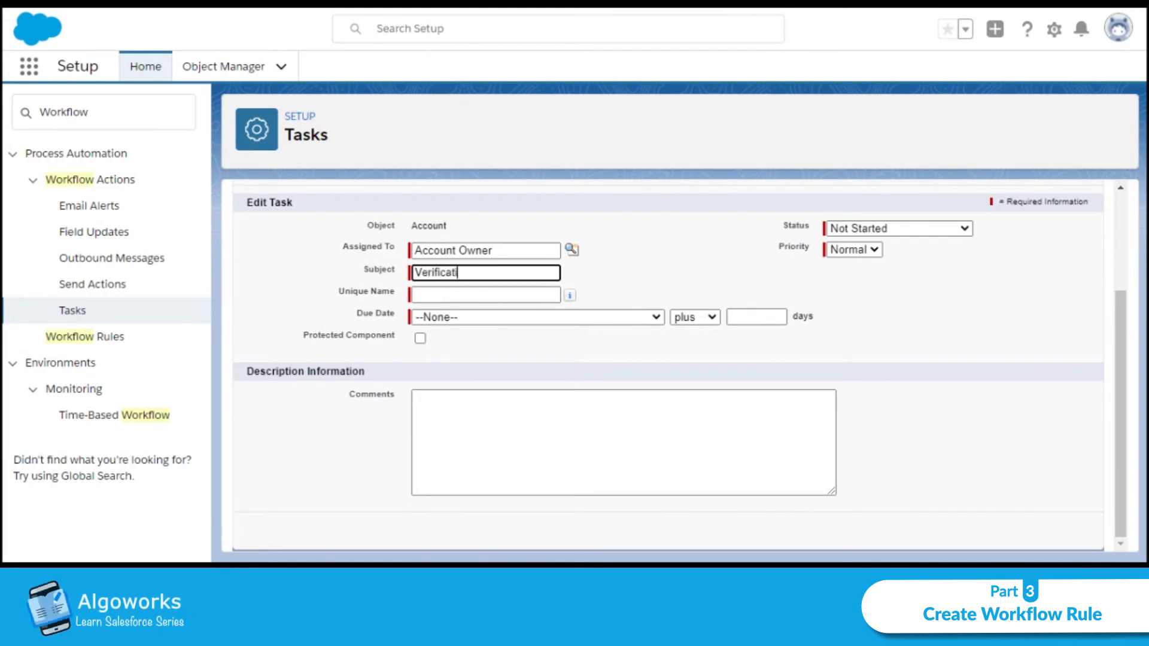
pyautogui.write('onForA')
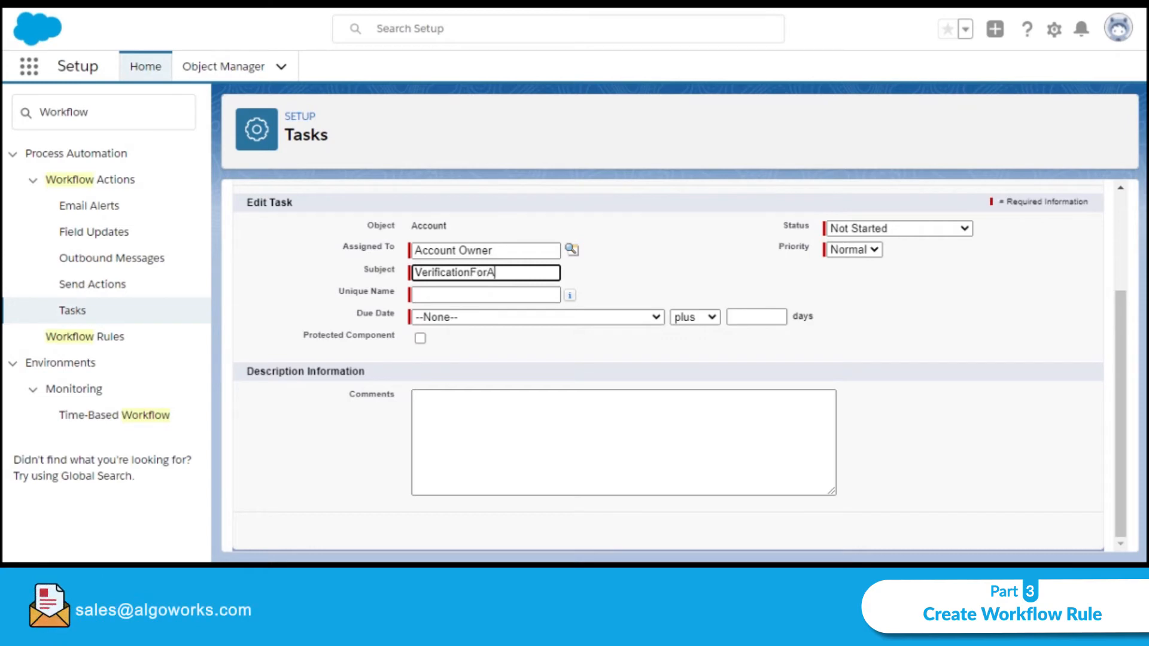
pyautogui.write('ccount')
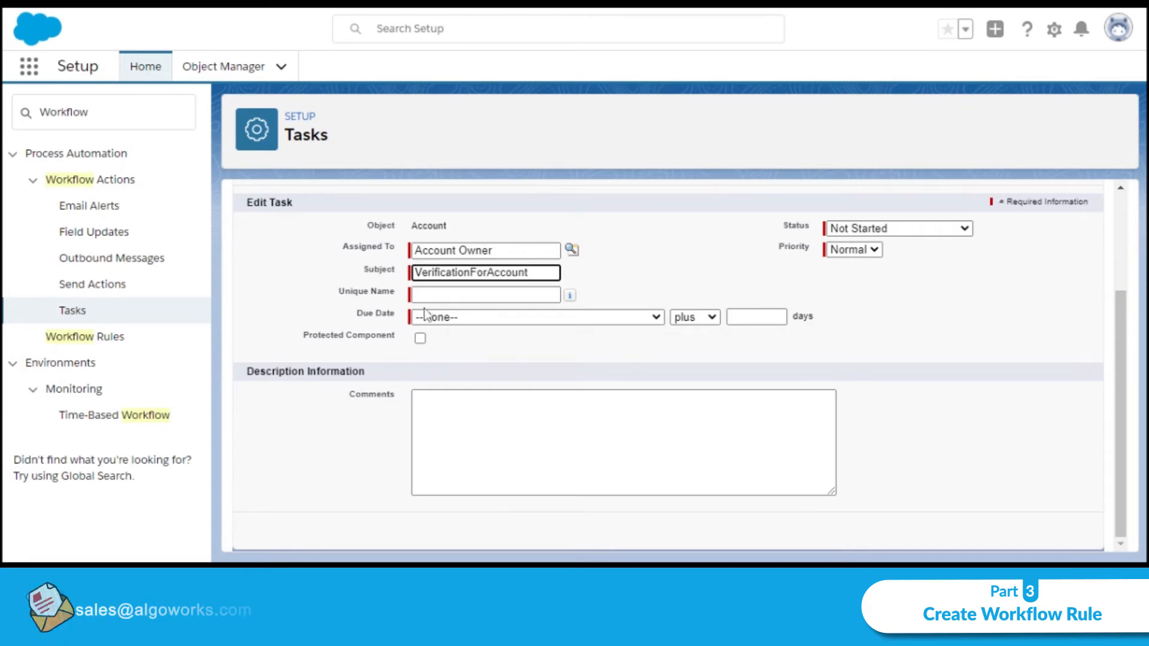
pyautogui.press('Tab')
pyautogui.click(453, 322)
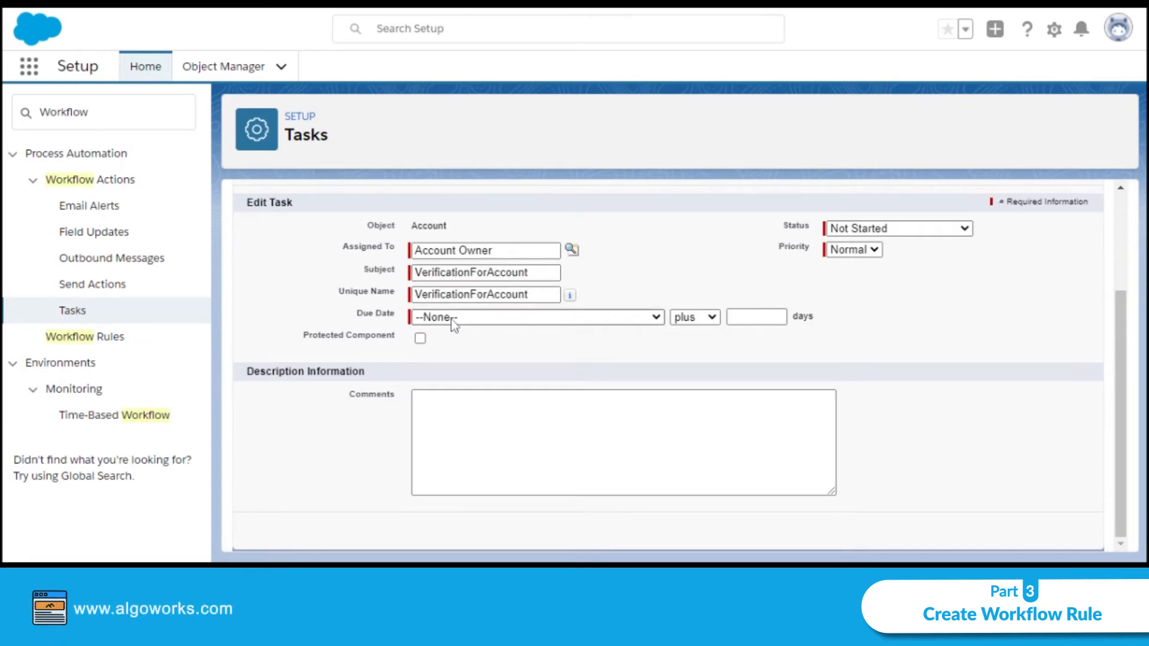
pyautogui.click(453, 329)
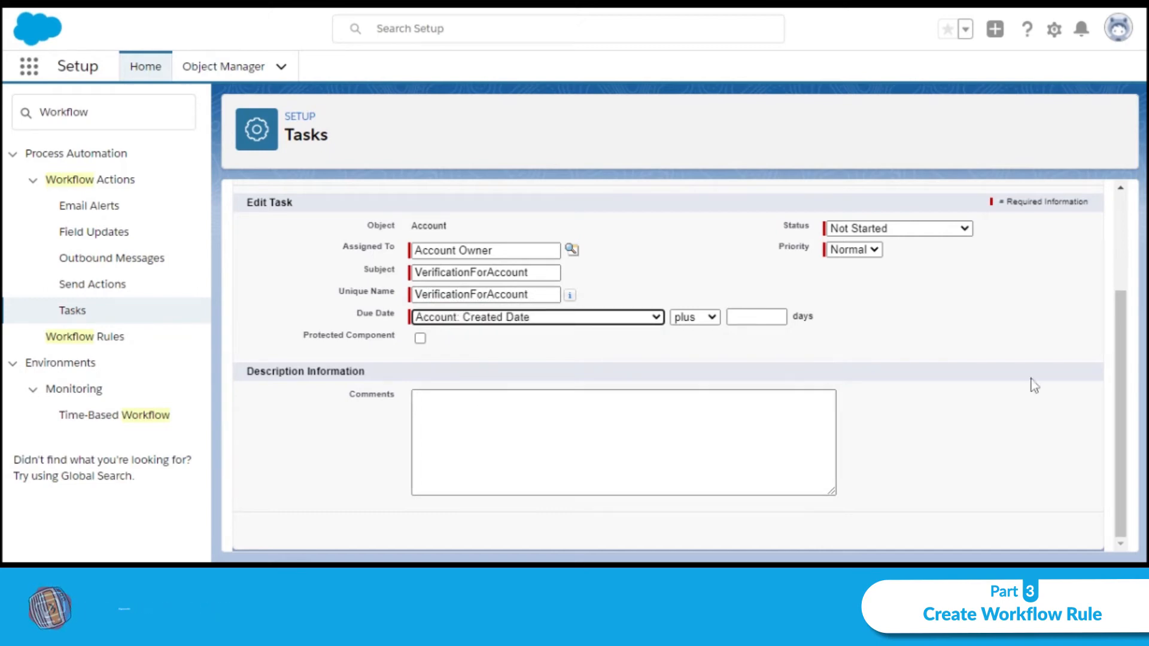
# Enter the task comment "Please verify your Account ." and save the task.
pyautogui.click(622, 440)
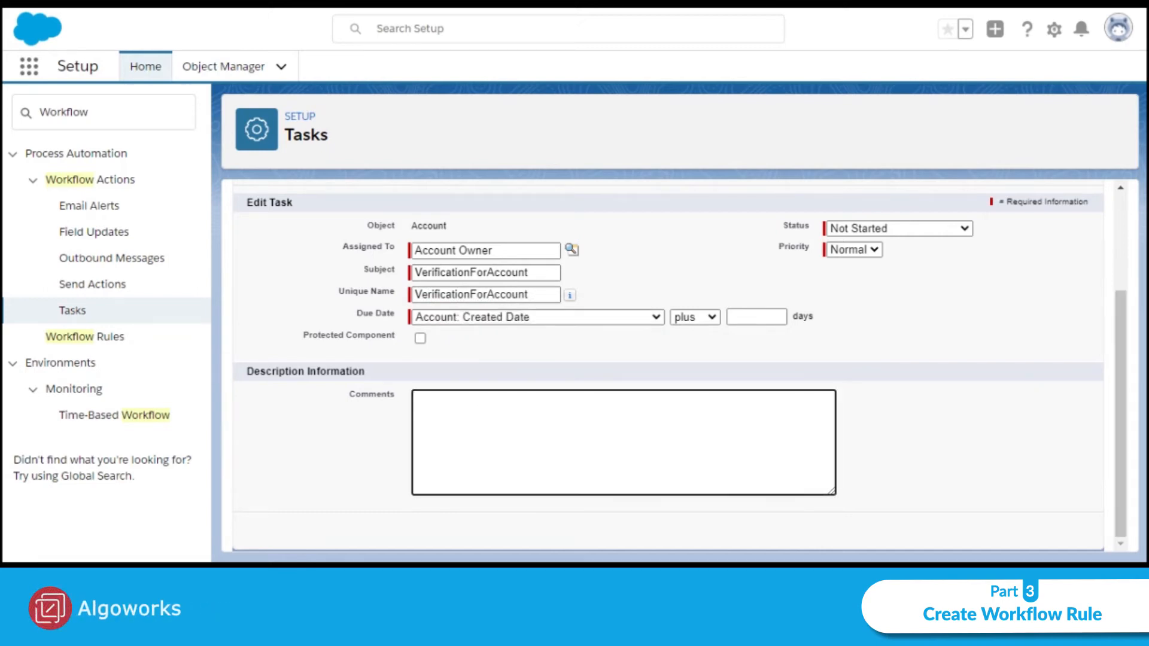
pyautogui.write('Please ')
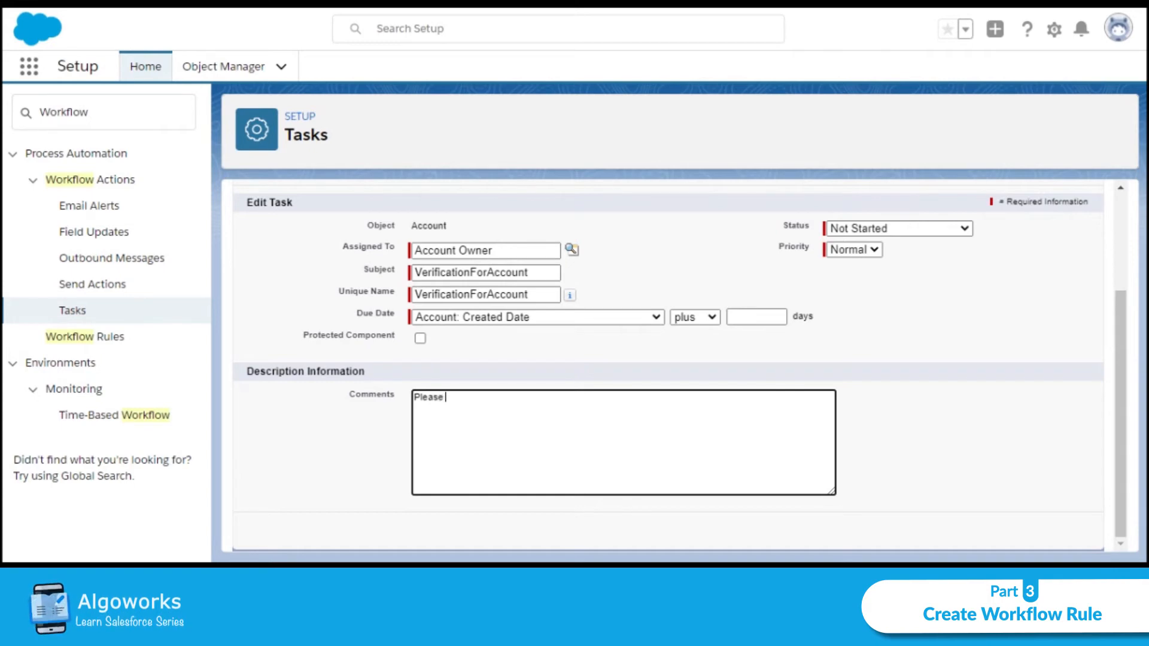
pyautogui.write('verify your Ac')
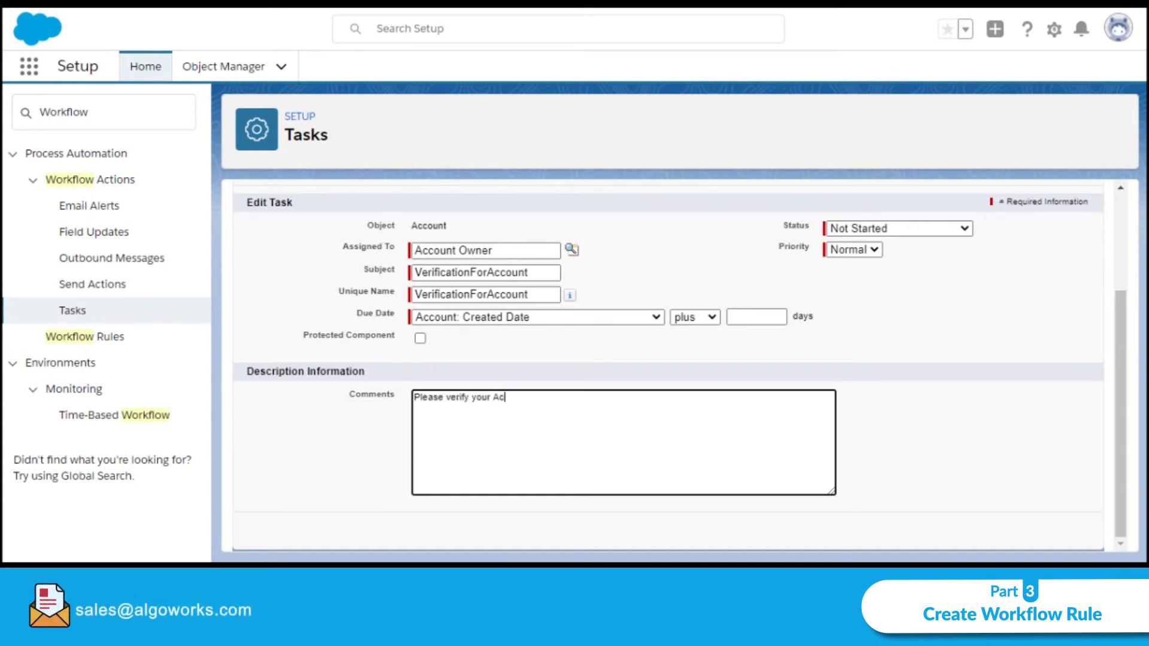
pyautogui.write('count .')
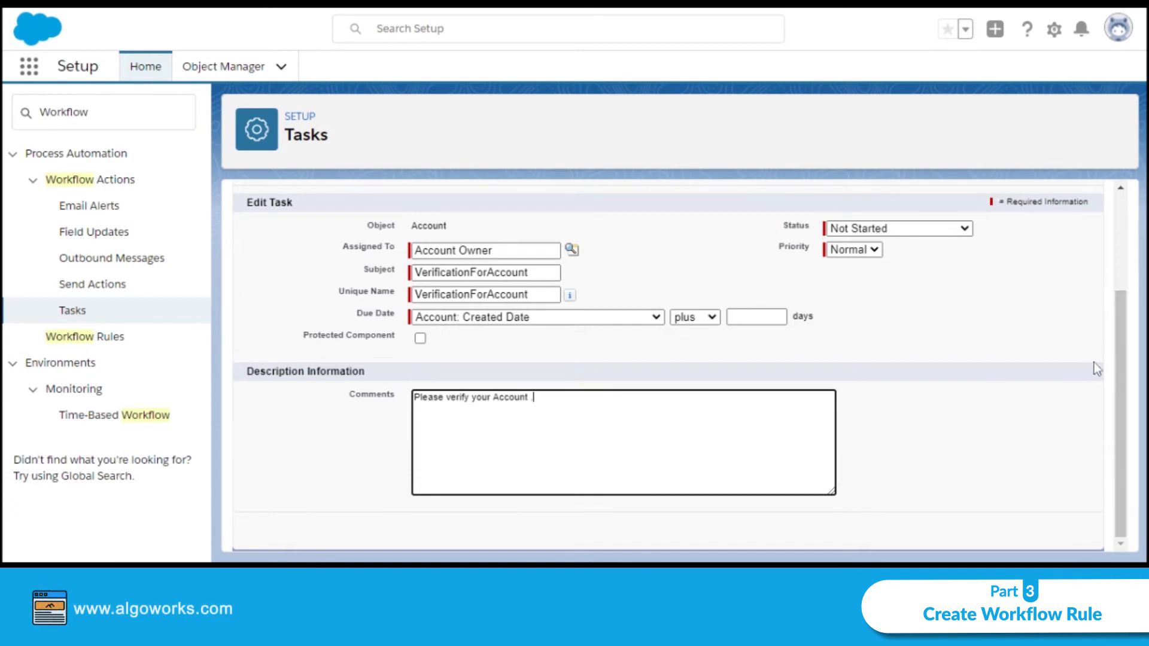
pyautogui.moveTo(1116, 350); pyautogui.dragTo(1141, 236)
pyautogui.click(972, 272)
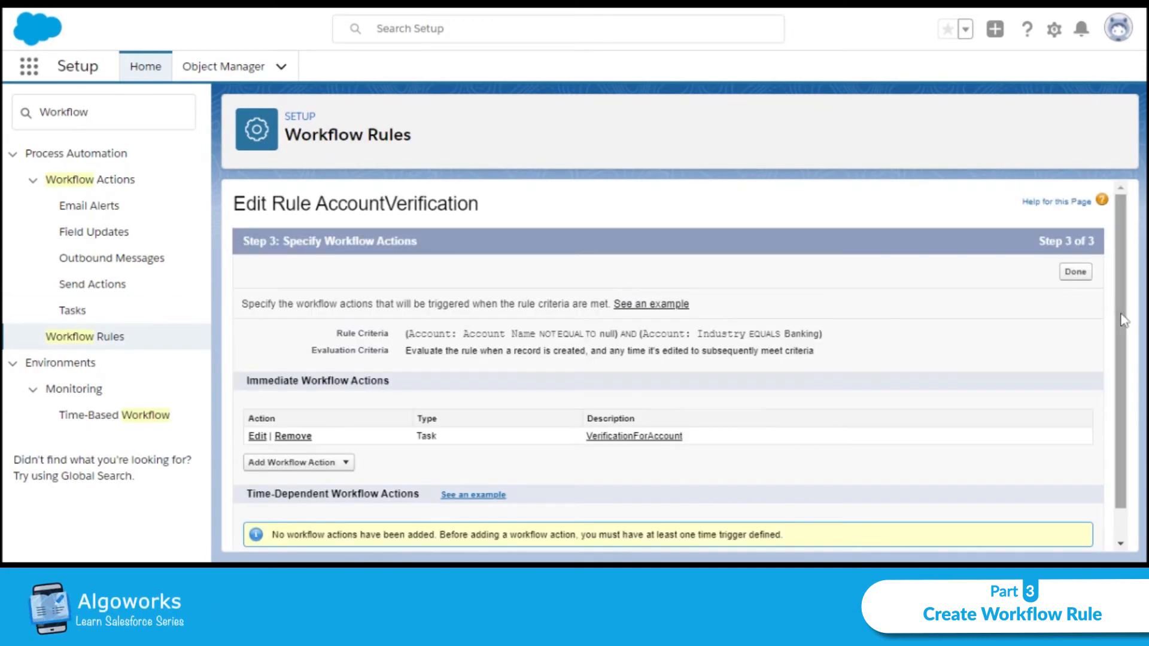
# Add a new field update as an immediate workflow action, with name and unique name FiledUpdation.
pyautogui.moveTo(1121, 314); pyautogui.dragTo(1120, 370)
pyautogui.click(268, 433)
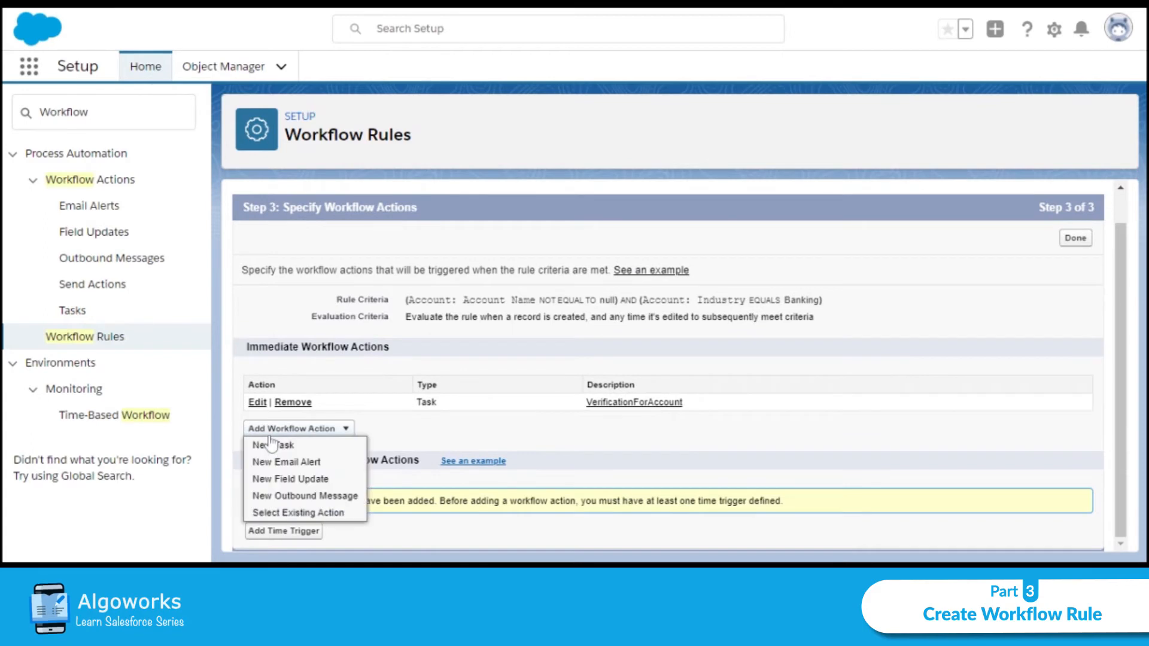
pyautogui.click(270, 482)
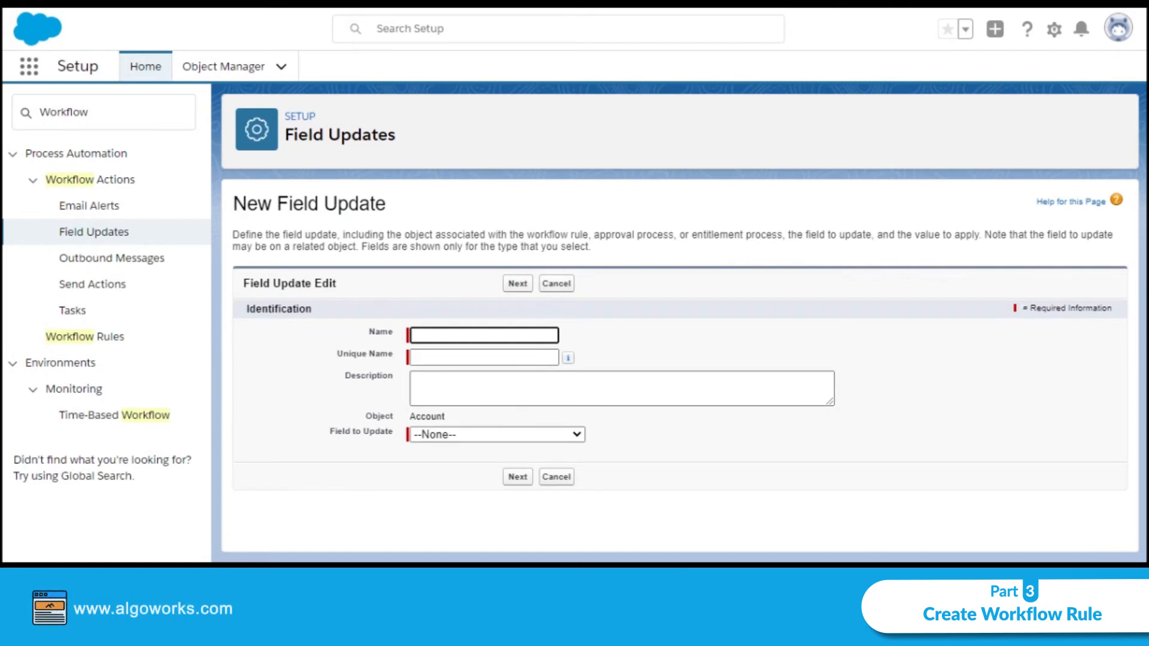
pyautogui.write('Filed')
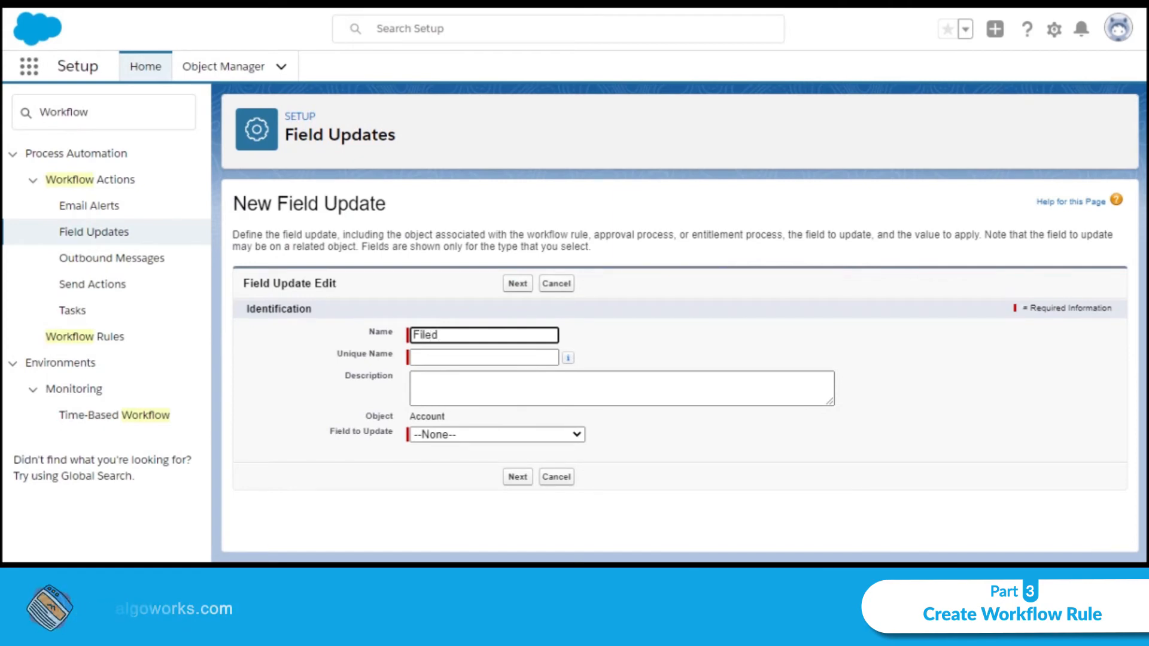
pyautogui.write('Updation')
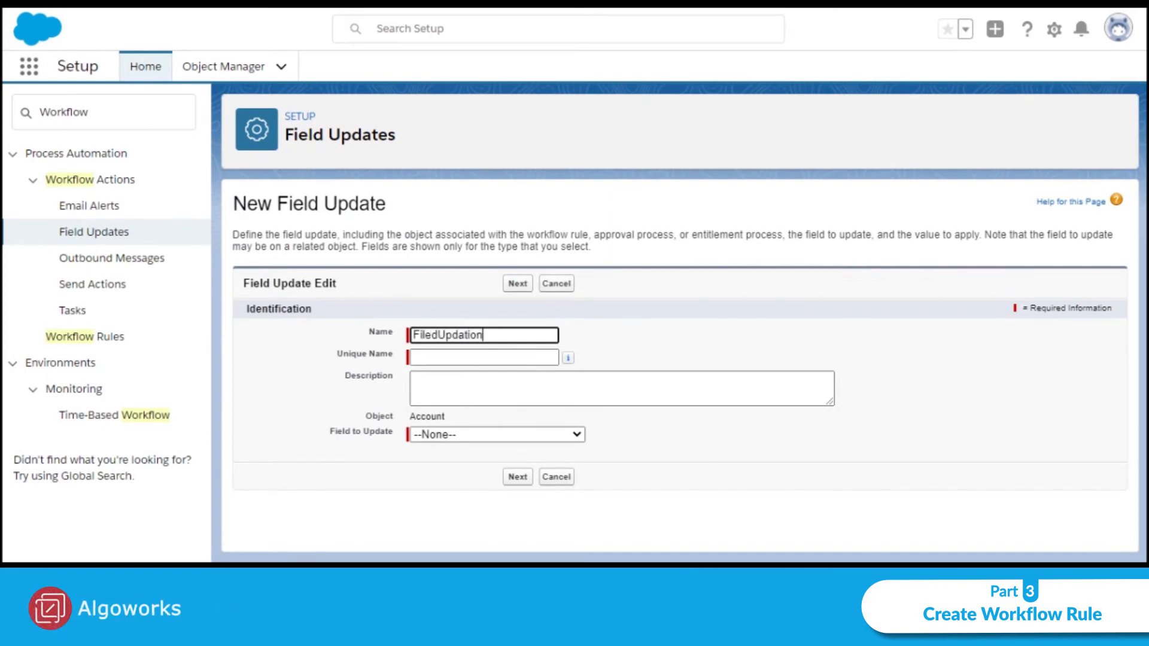
pyautogui.press('Tab')
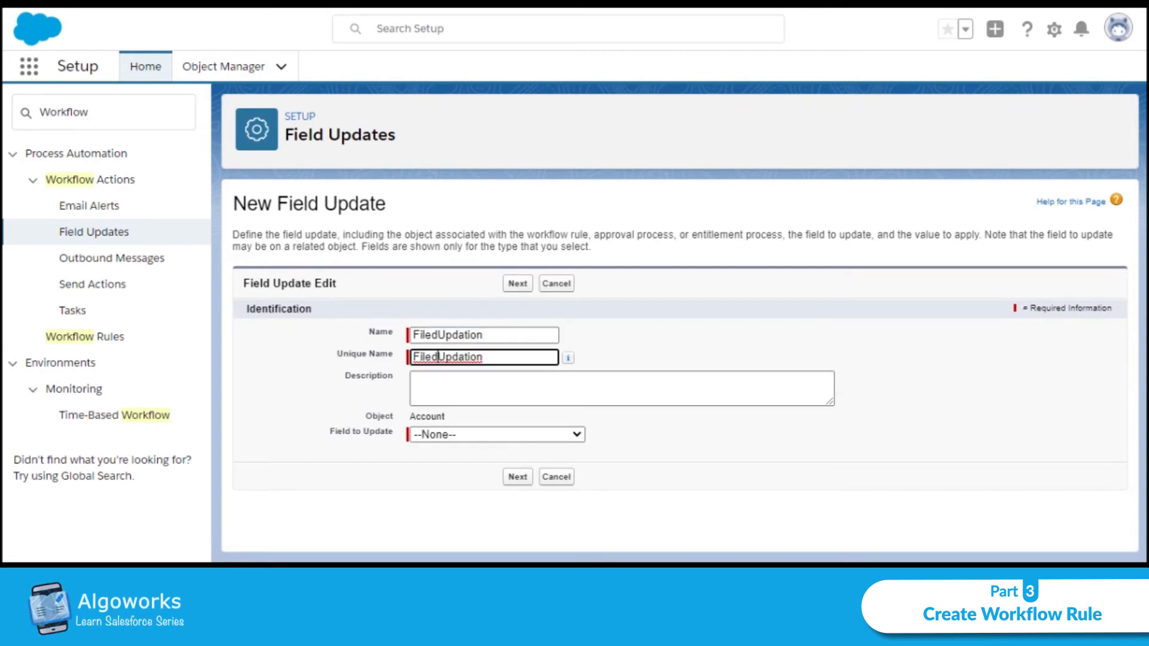
# Choose the account's Active field as the field to update.
pyautogui.click(457, 443)
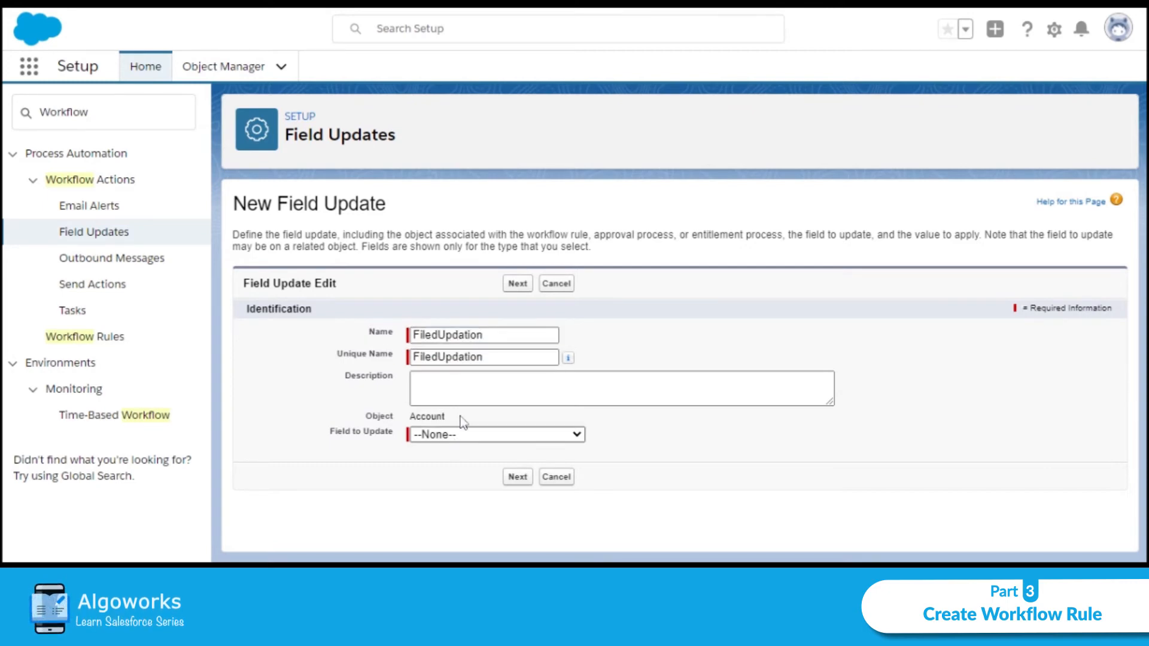
pyautogui.click(463, 434)
pyautogui.click(457, 489)
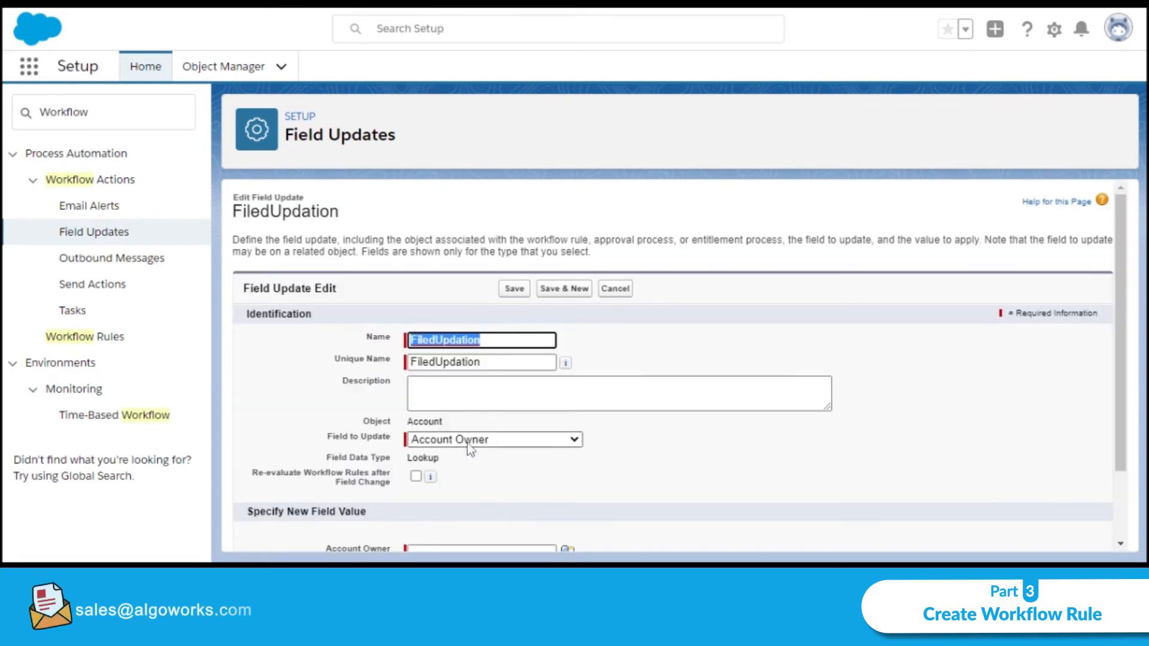
pyautogui.click(469, 440)
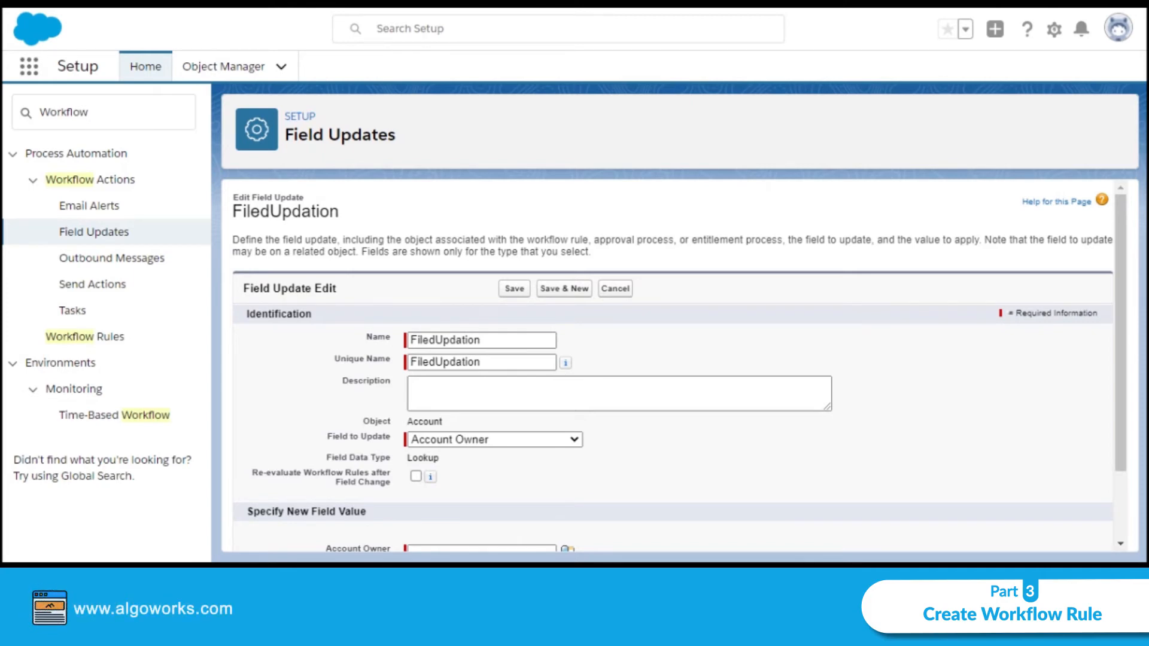
pyautogui.click(495, 439)
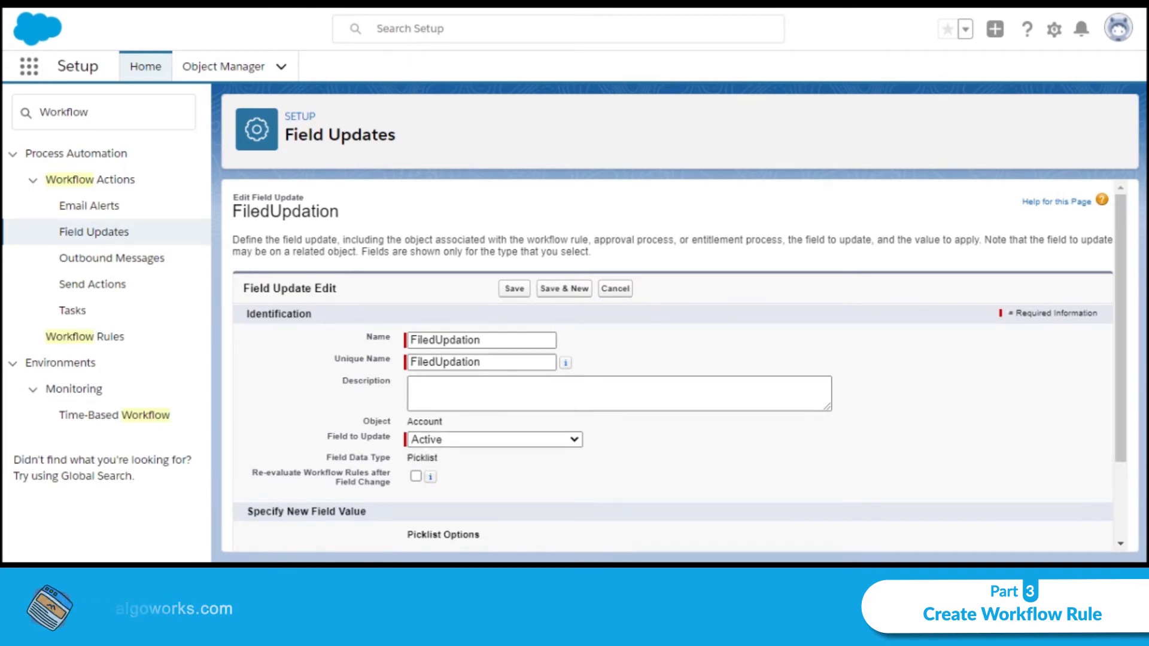
# Specify the new field value as the specific picklist value Yes, and save the field update.
pyautogui.scroll(-3, 1120, 436)
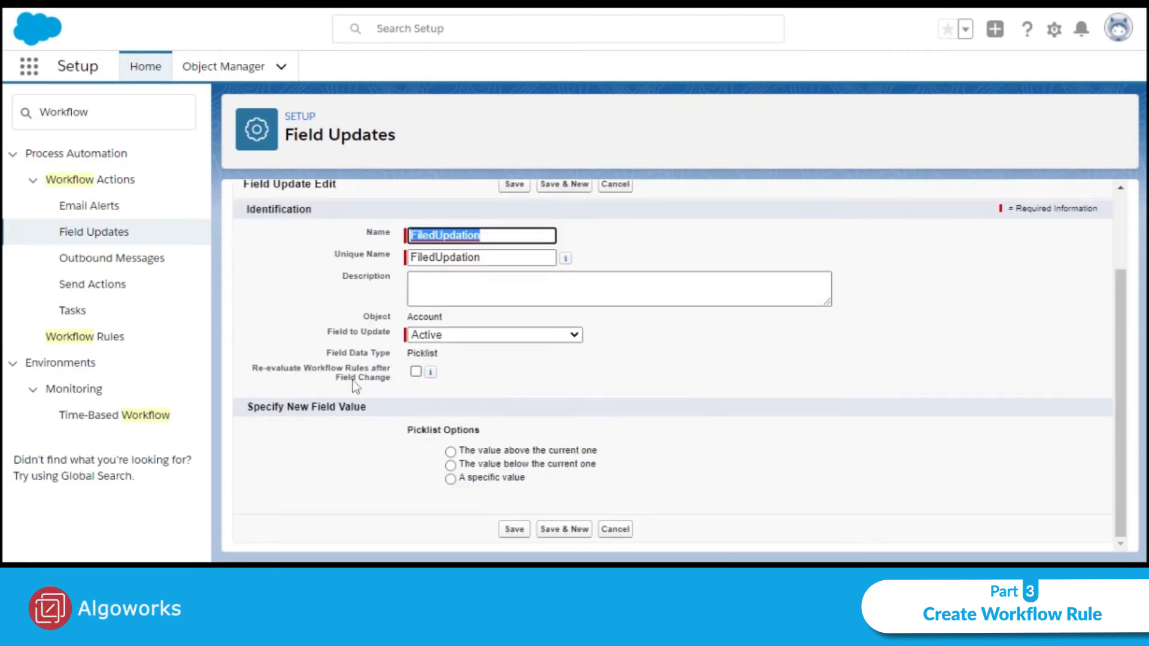
pyautogui.click(451, 479)
pyautogui.click(557, 476)
pyautogui.click(561, 466)
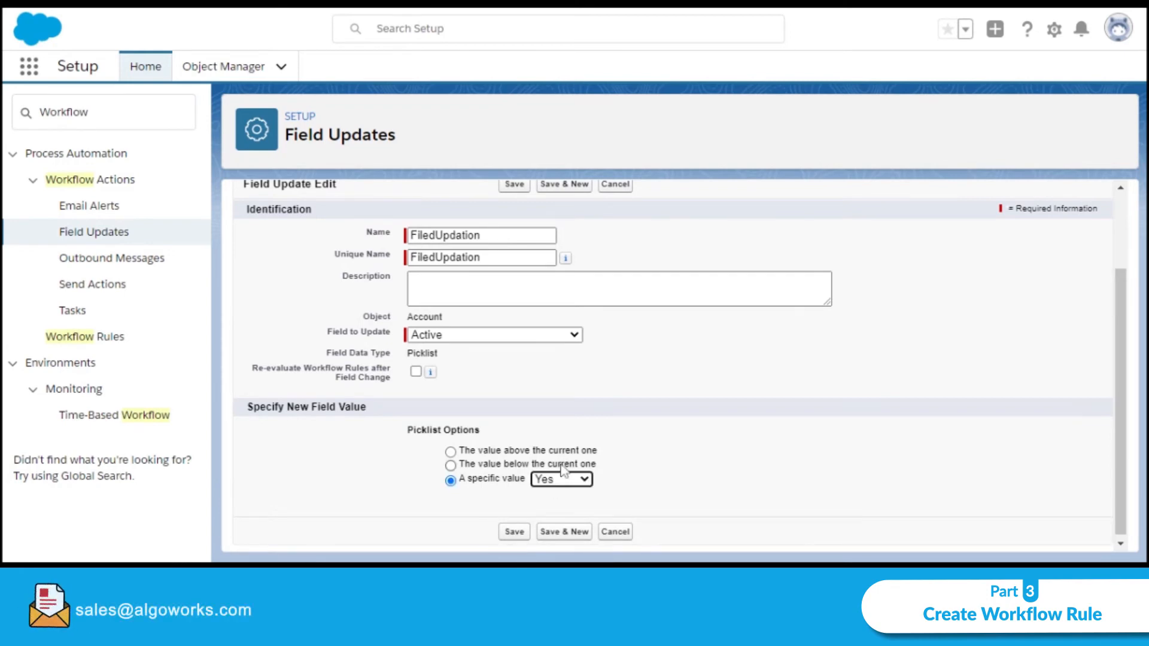
pyautogui.scroll(-1, 1098, 486)
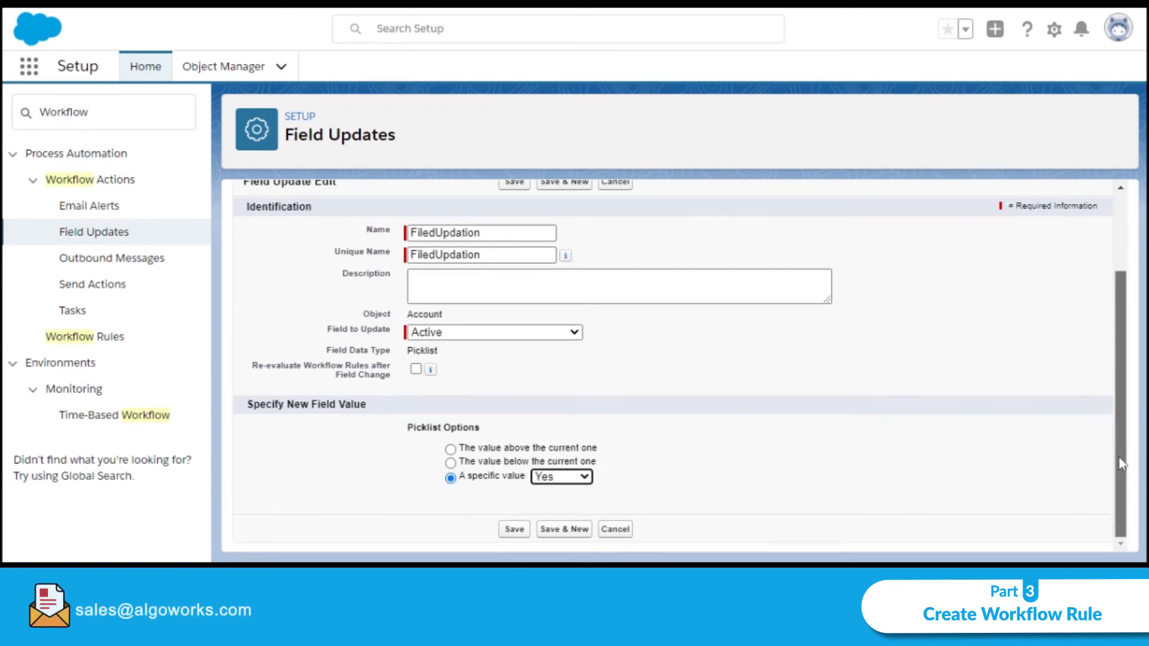
pyautogui.click(515, 535)
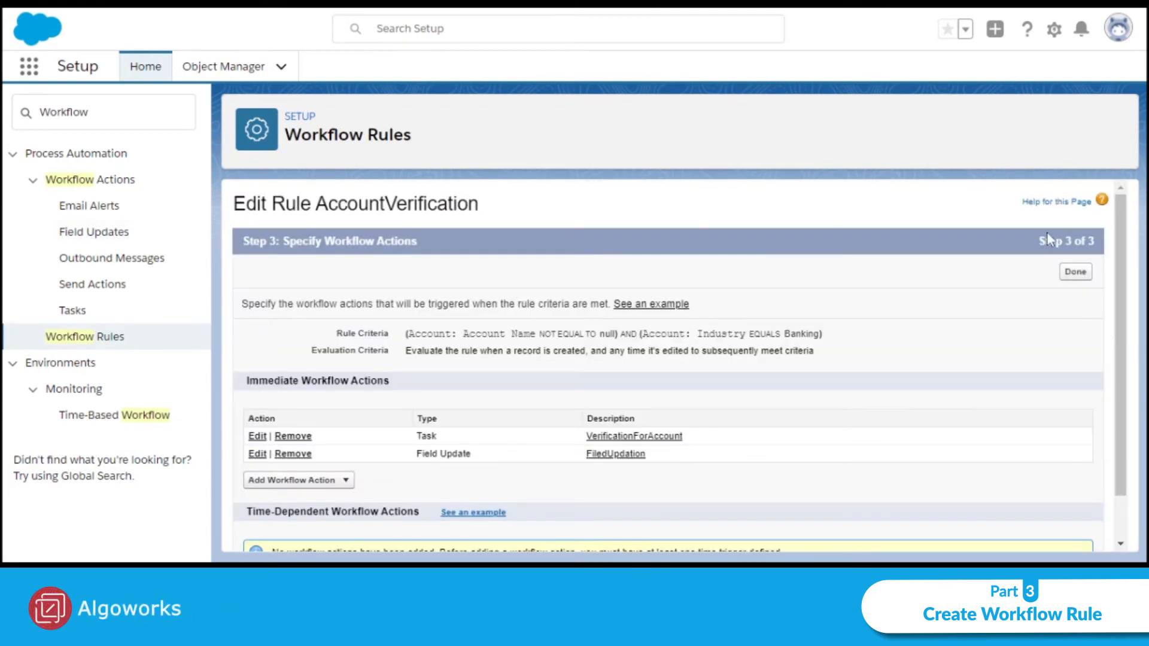
# Finish the workflow actions of the AccountVerification rule and activate the rule.
pyautogui.click(1076, 275)
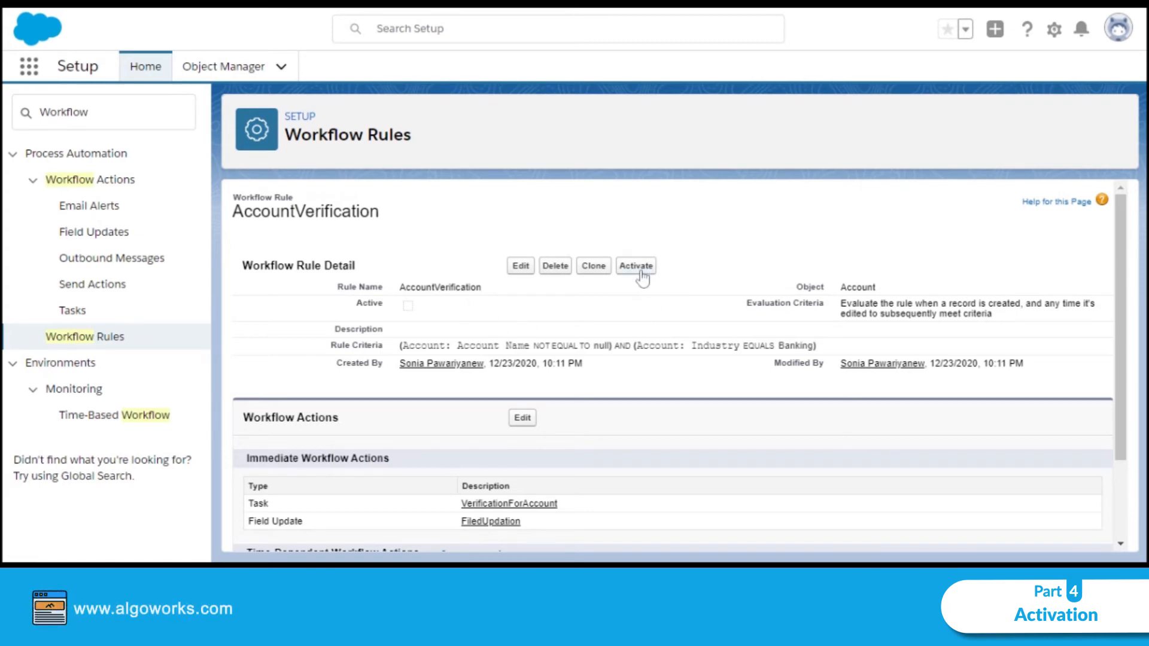
pyautogui.click(637, 269)
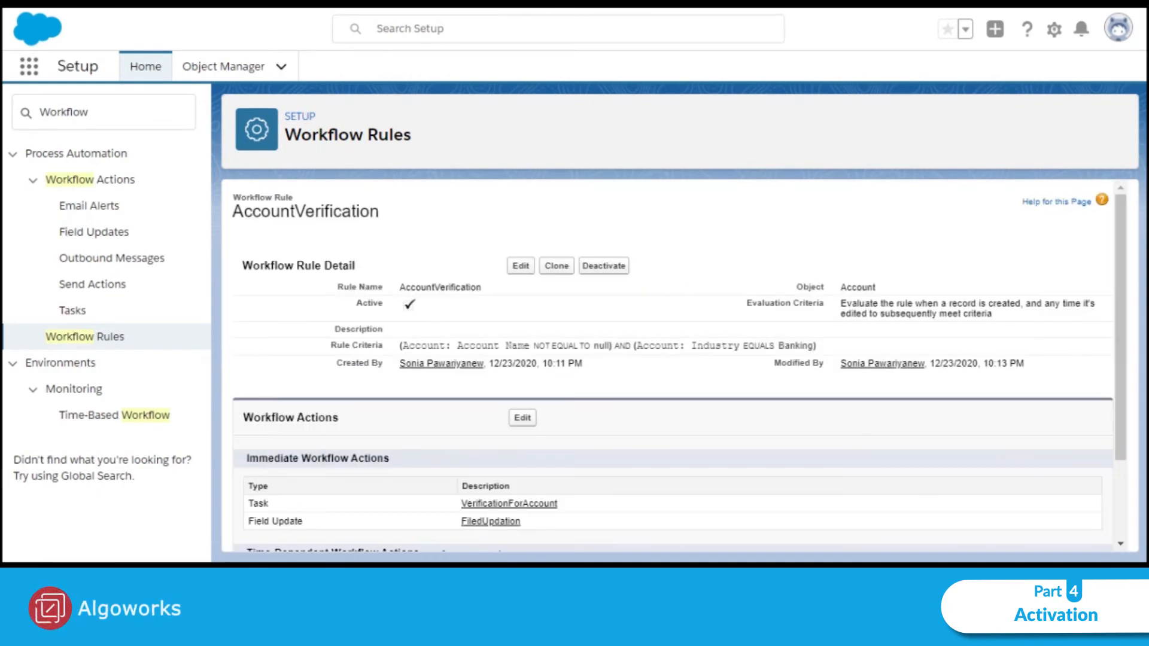
pyautogui.moveTo(1121, 348)
pyautogui.mouseDown()
pyautogui.moveTo(1133, 437)
pyautogui.moveTo(1107, 349)
pyautogui.mouseUp()
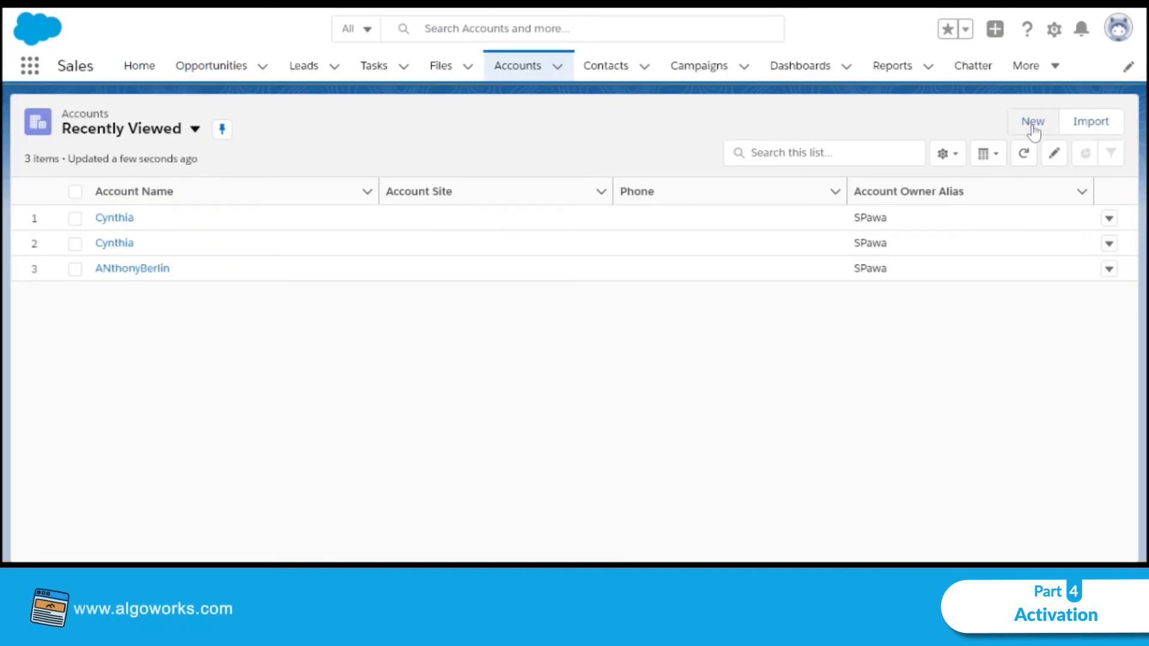
# Create a new account in Sales, enter the account name, set its Industry to Banking, and save it.
pyautogui.click(1033, 122)
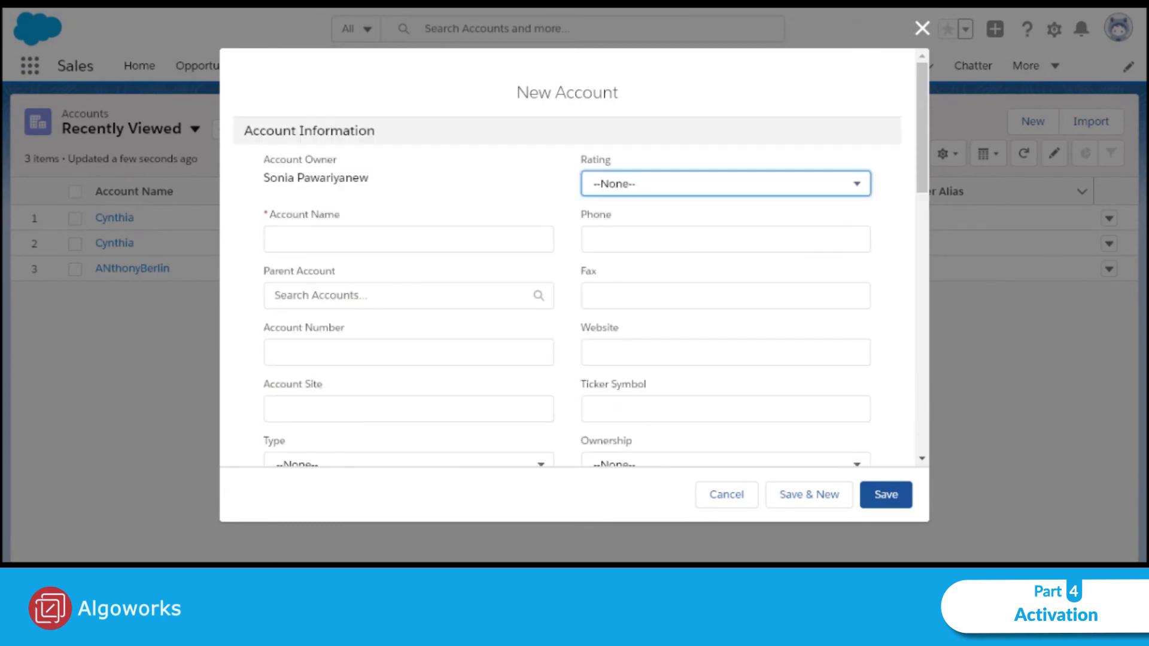
pyautogui.click(408, 239)
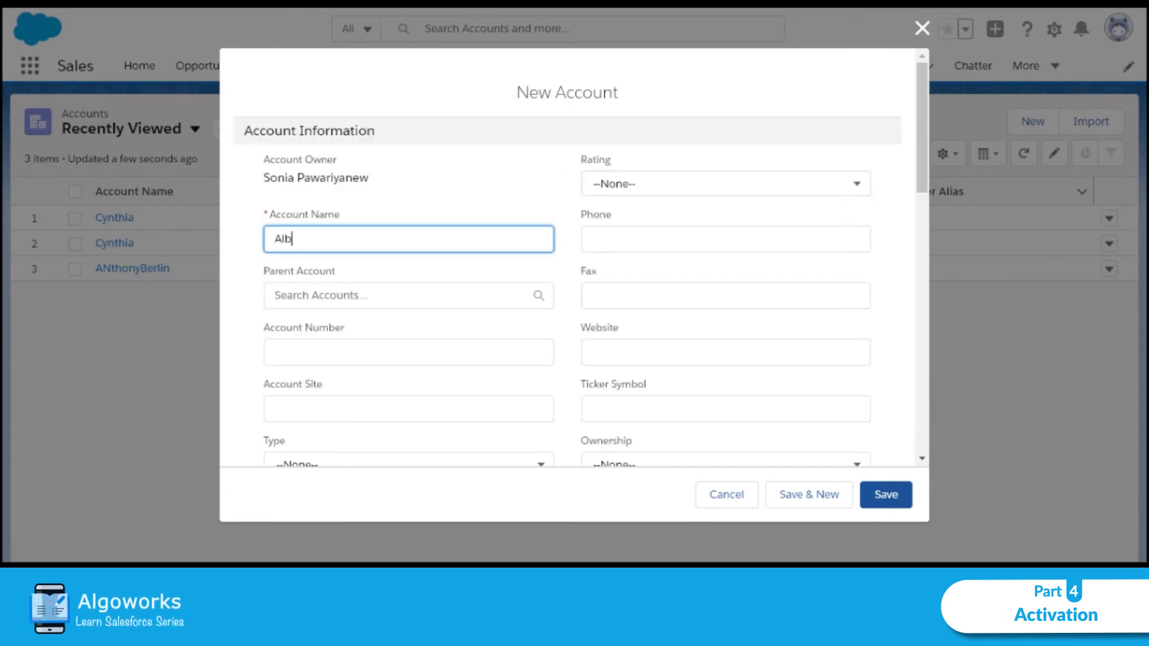
pyautogui.write('Albert')
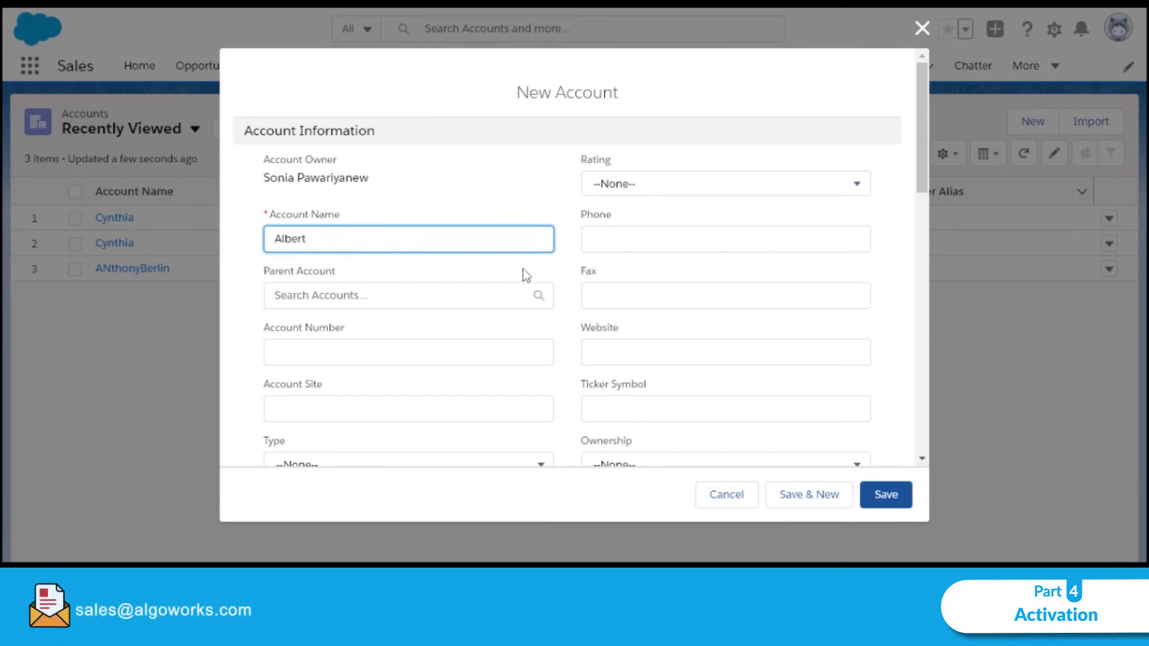
pyautogui.moveTo(924, 168); pyautogui.dragTo(917, 222)
pyautogui.click(457, 326)
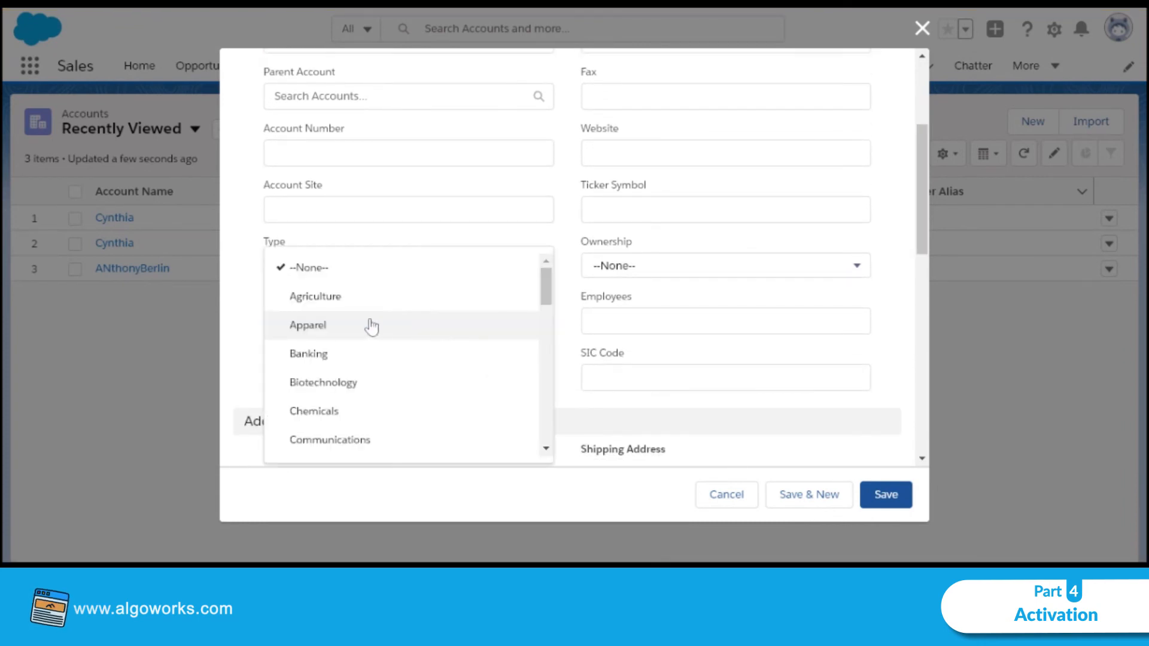
pyautogui.click(322, 355)
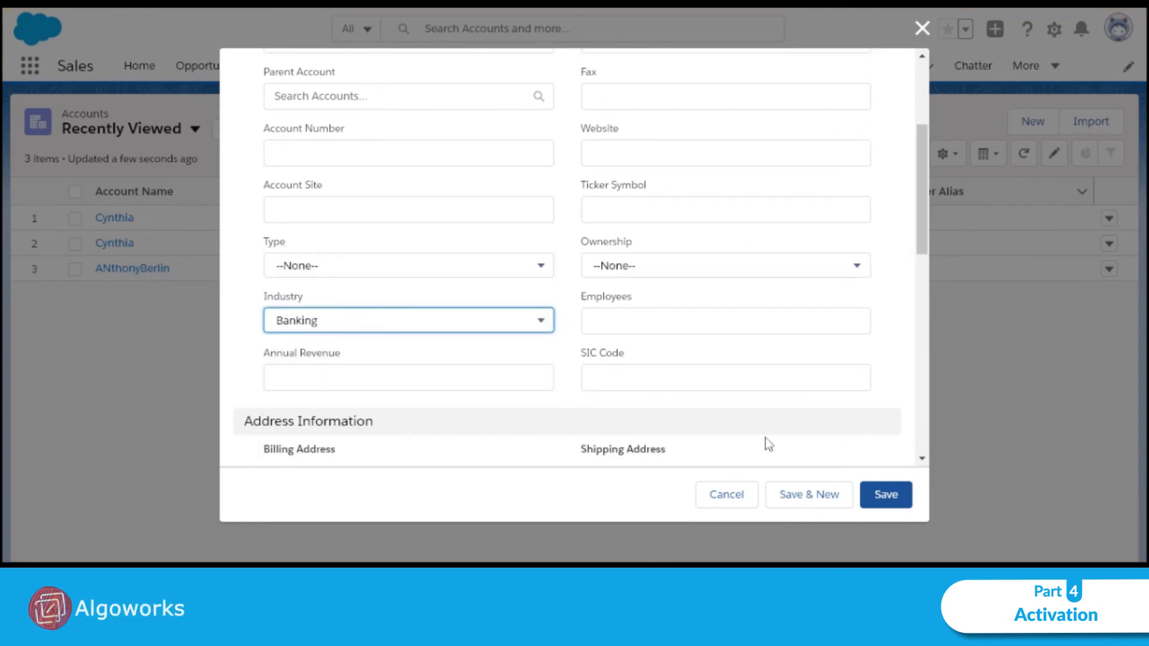
pyautogui.click(886, 496)
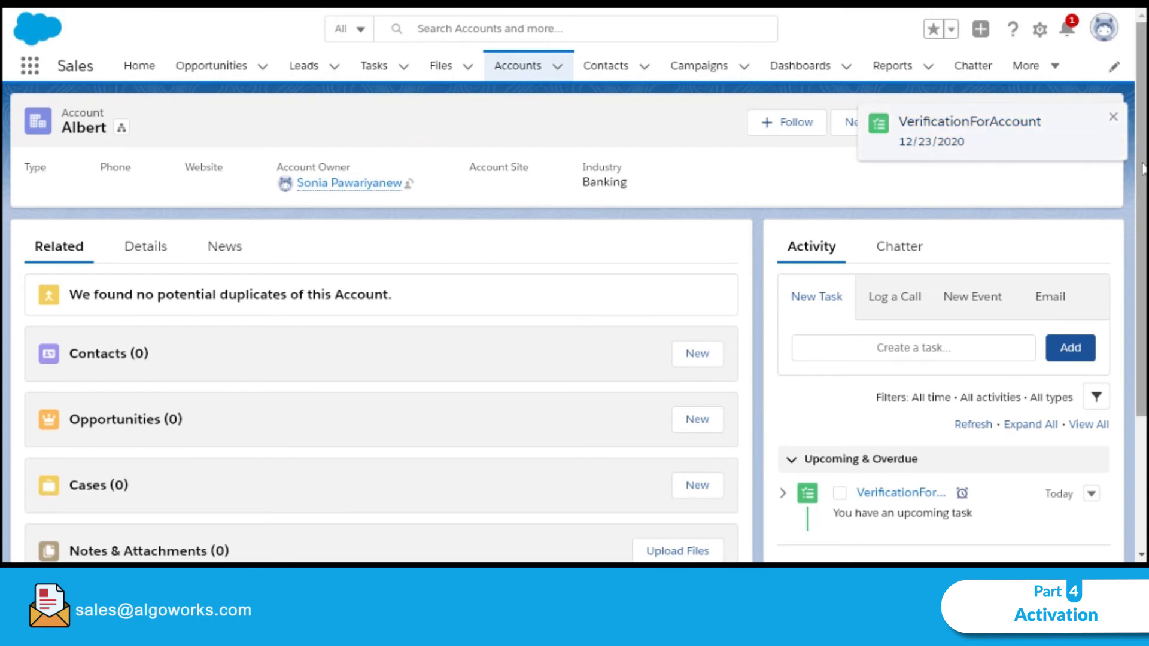
# Examine the VerificationForAccount task from the new account's upcoming activities, and return to the account record.
pyautogui.scroll(-3, 890, 335)
pyautogui.click(889, 323)
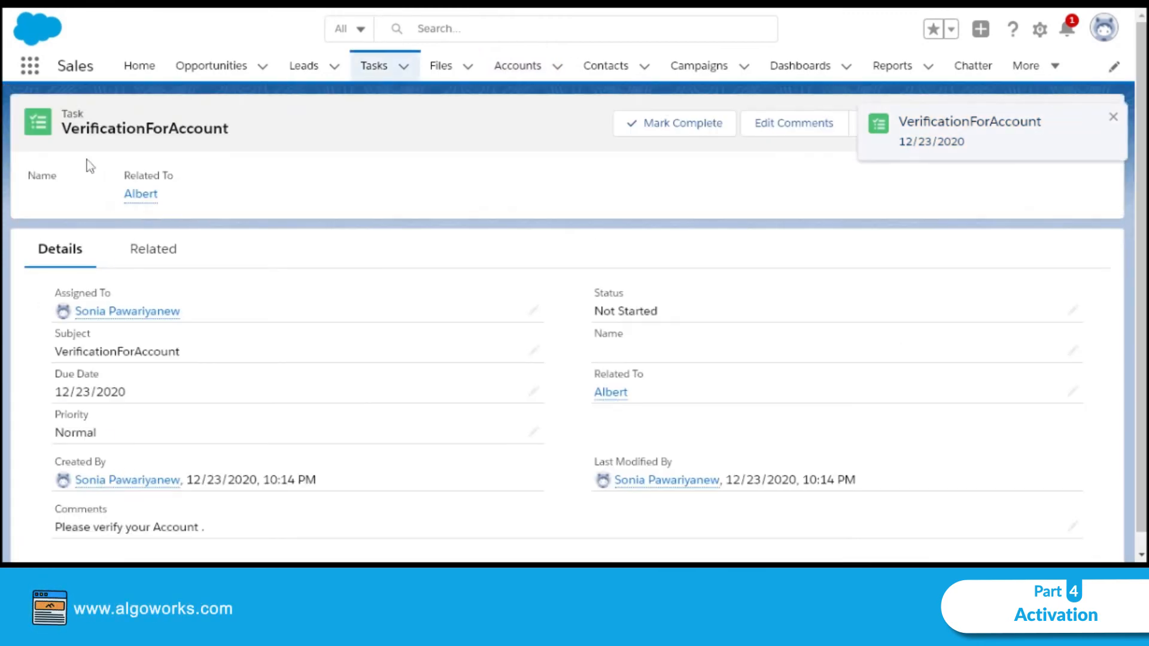
pyautogui.click(17, 9)
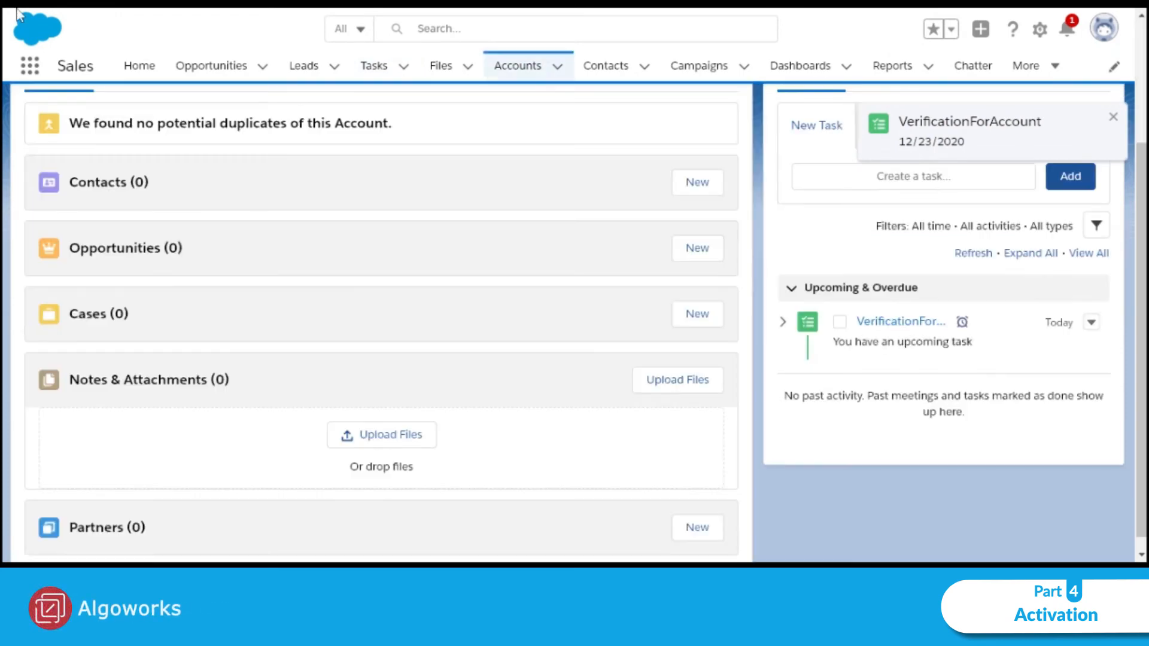
pyautogui.scroll(3, 882, 246)
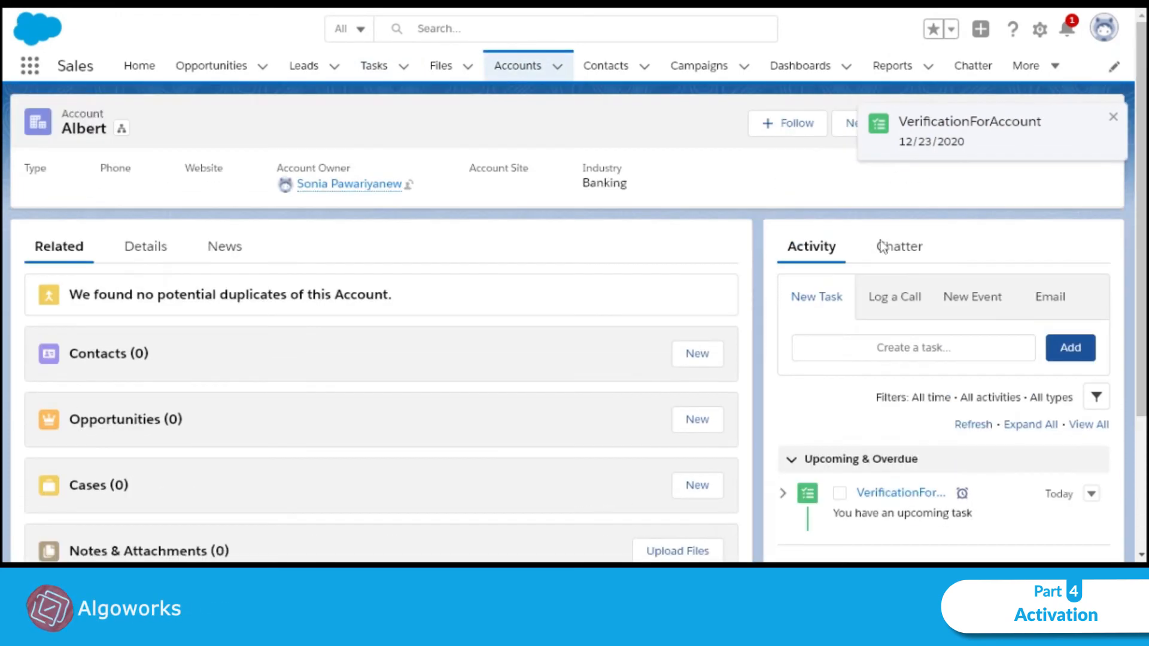
# Check the value of the Active field in the new account's details.
pyautogui.click(145, 246)
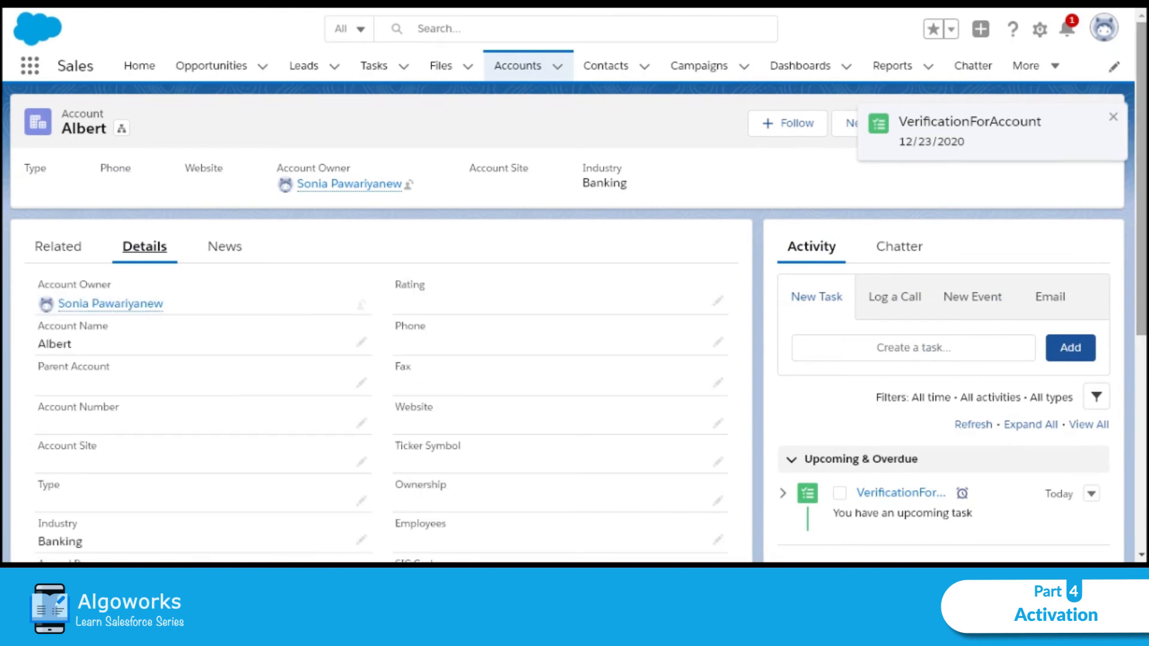
pyautogui.scroll(-3, 575, 323)
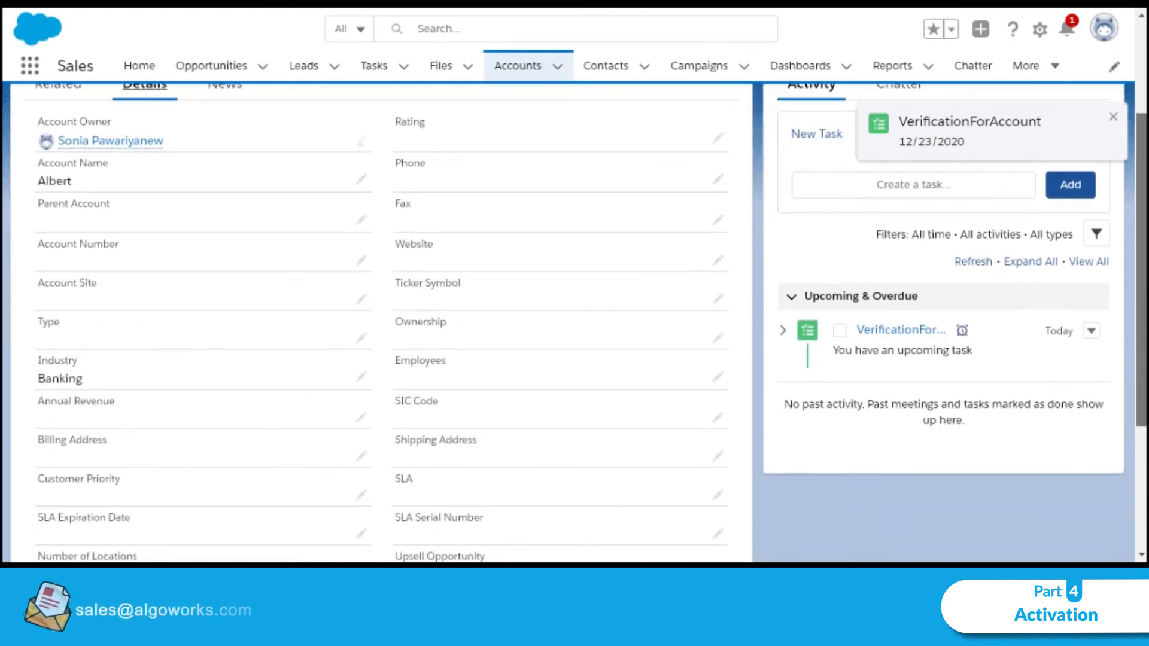
pyautogui.scroll(-4, 64, 380)
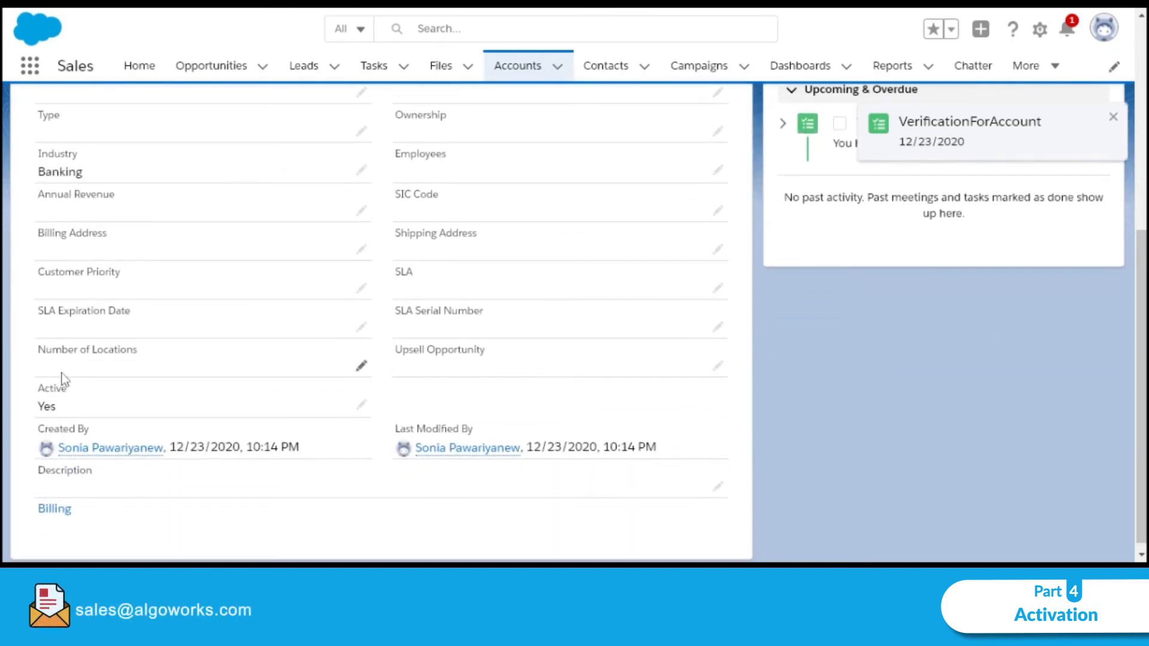
pyautogui.moveTo(67, 410); pyautogui.dragTo(36, 387)
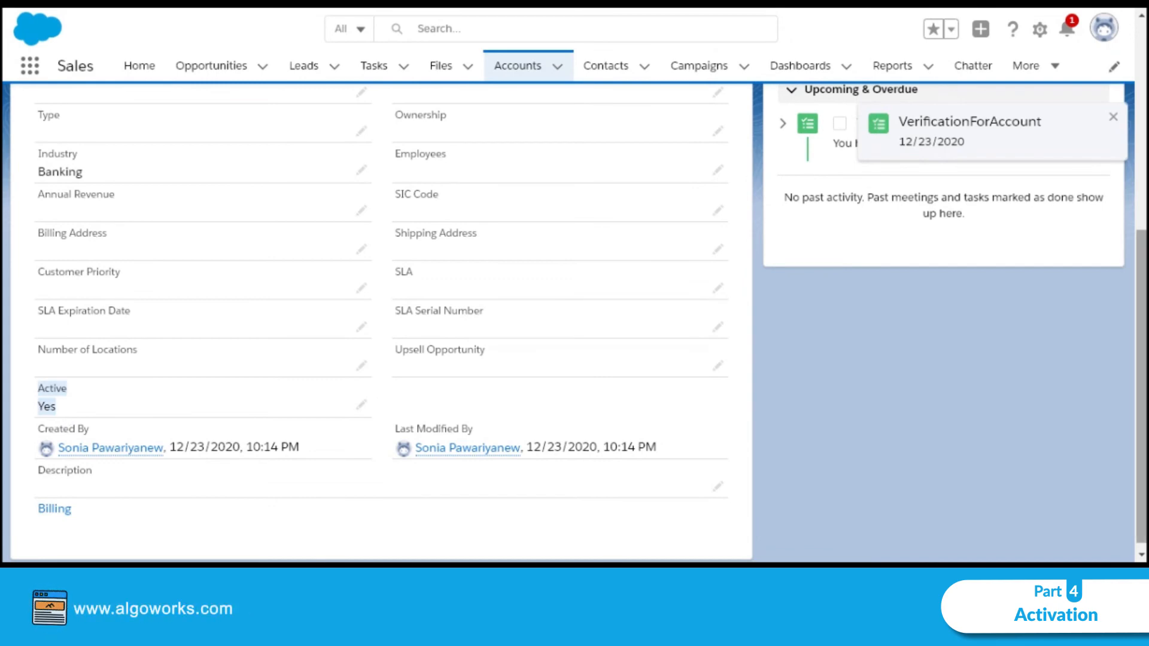
pyautogui.scroll(7, 574, 323)
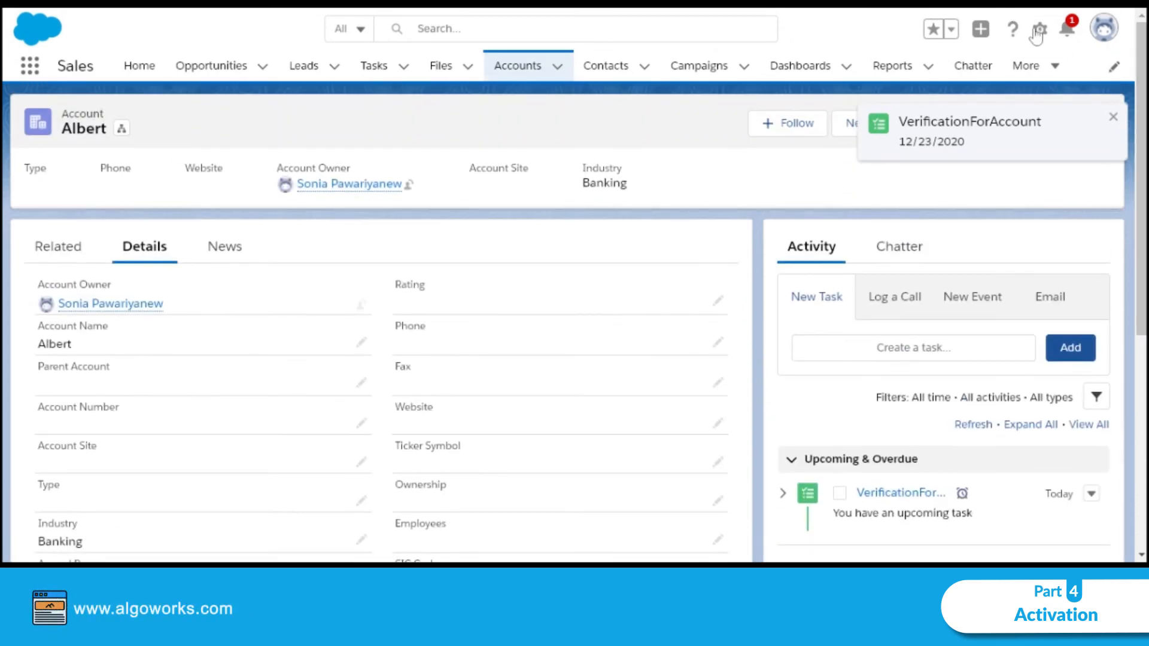